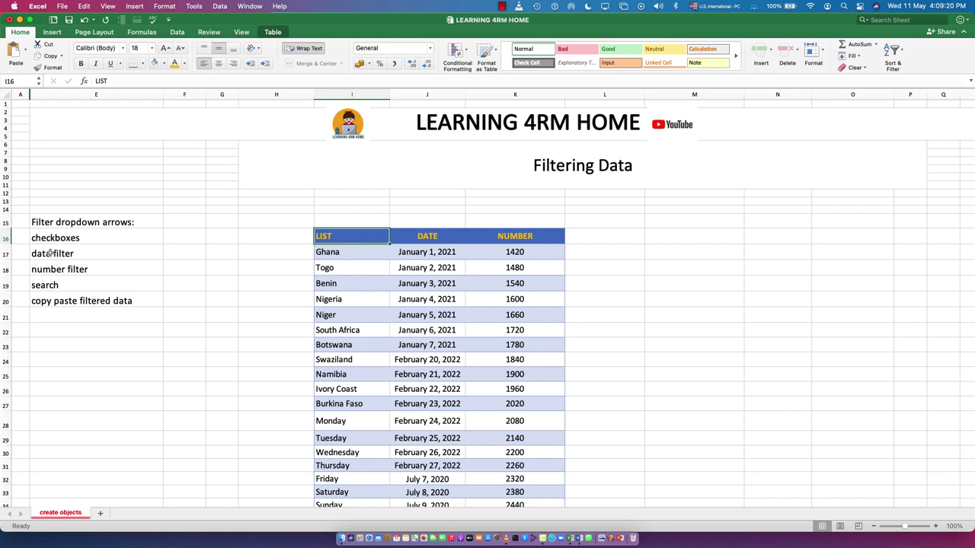
# Step: Examine the table's LIST, DATE and NUMBER headers and the rows beneath them
pyautogui.click(414, 238)
pyautogui.click(532, 244)
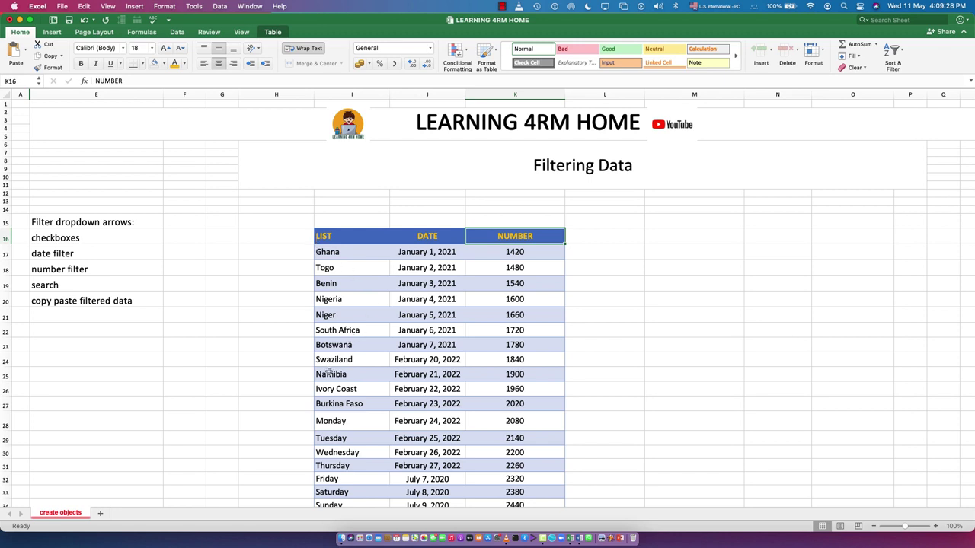
pyautogui.scroll(-3, 329, 340)
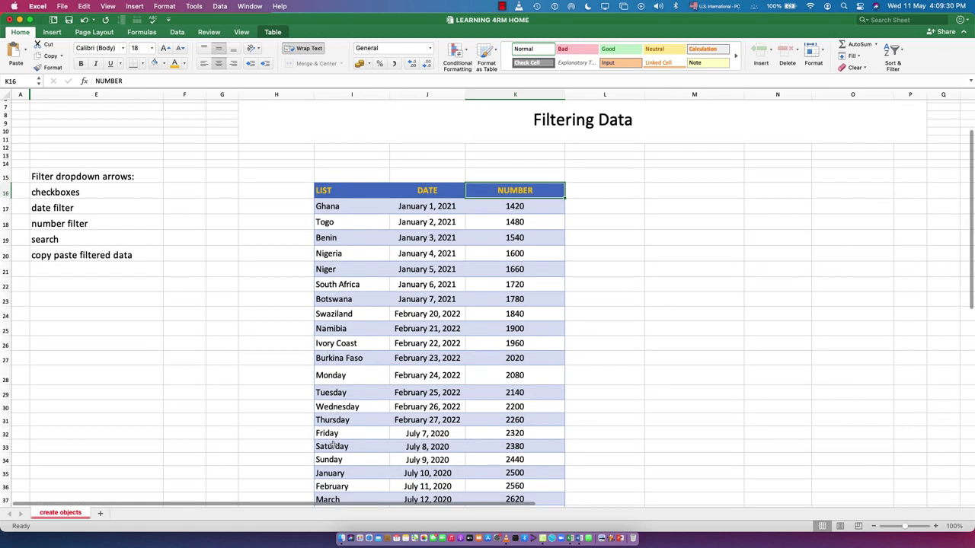
pyautogui.scroll(-1, 333, 459)
pyautogui.scroll(-2, 339, 426)
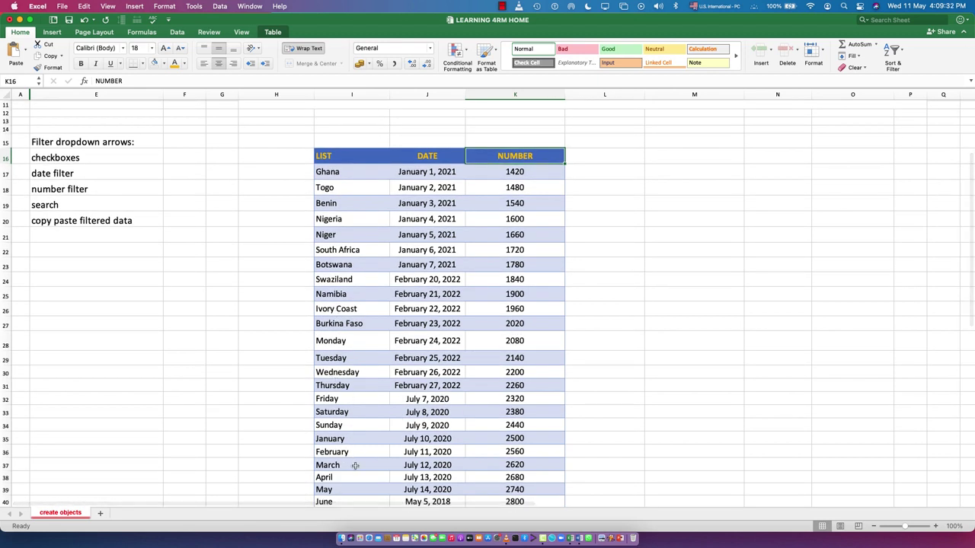
pyautogui.scroll(-2, 350, 458)
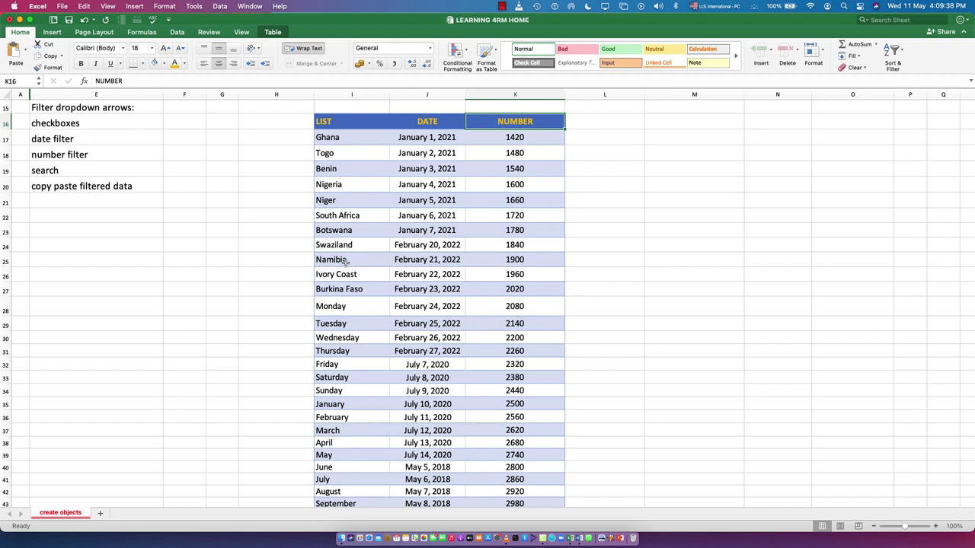
pyautogui.scroll(4, 364, 238)
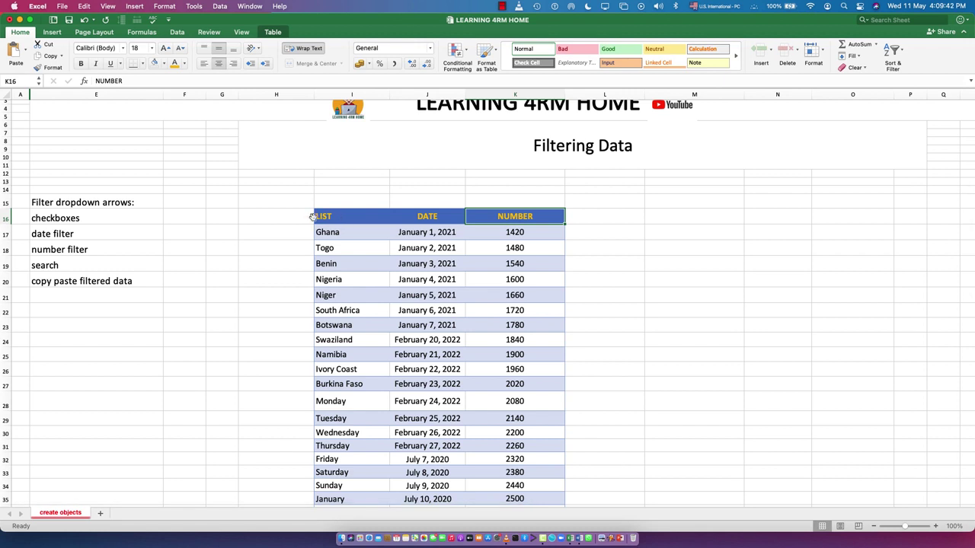
pyautogui.click(322, 217)
pyautogui.click(419, 218)
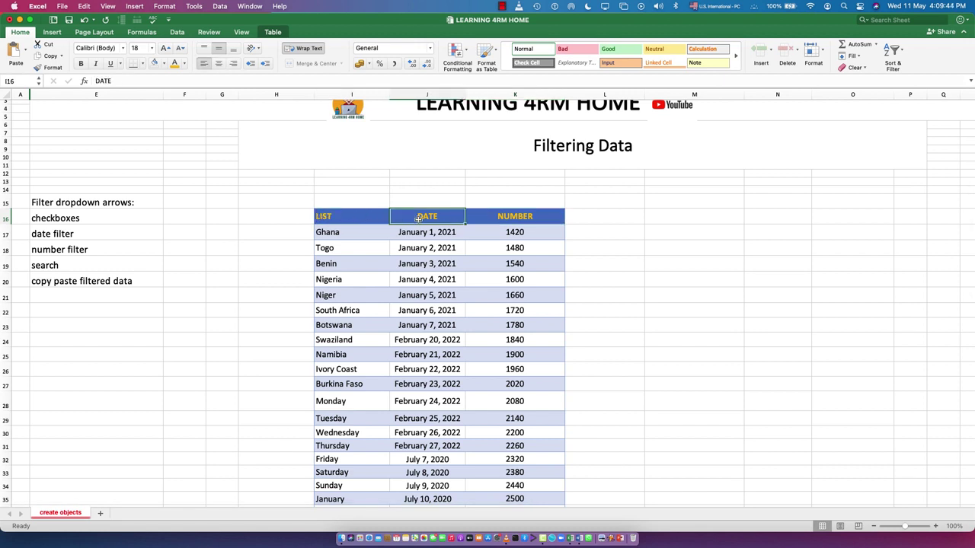
pyautogui.click(519, 221)
pyautogui.click(327, 218)
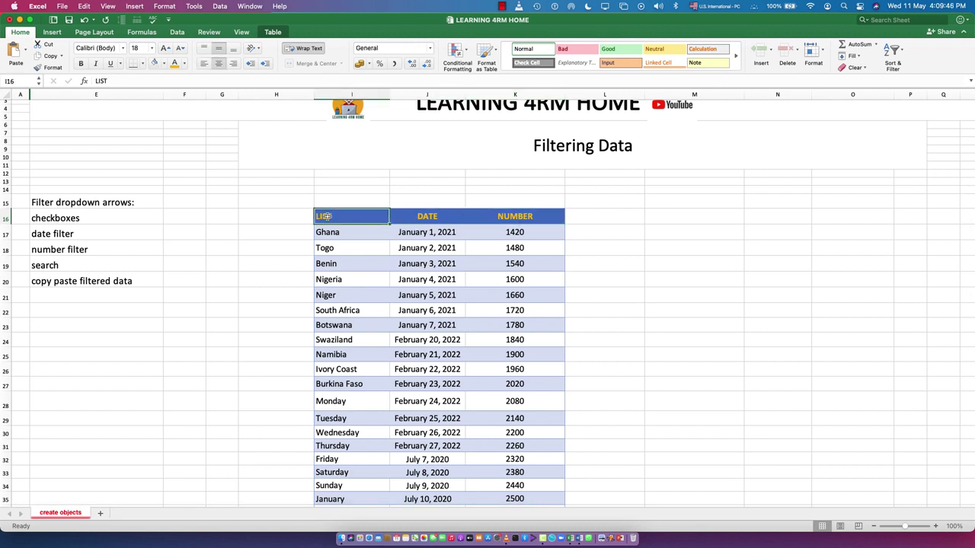
pyautogui.click(417, 218)
pyautogui.click(527, 219)
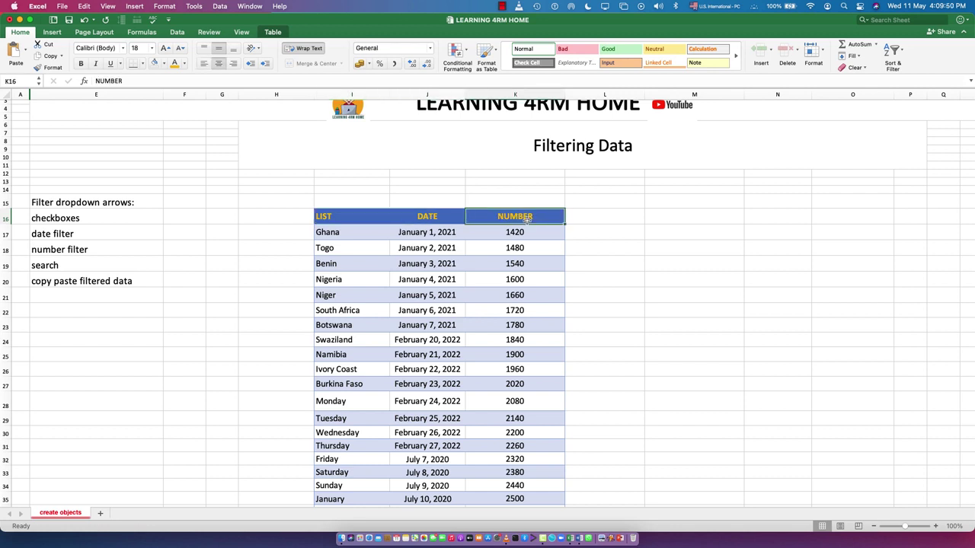
pyautogui.click(337, 217)
pyautogui.click(459, 223)
pyautogui.click(533, 219)
pyautogui.click(365, 214)
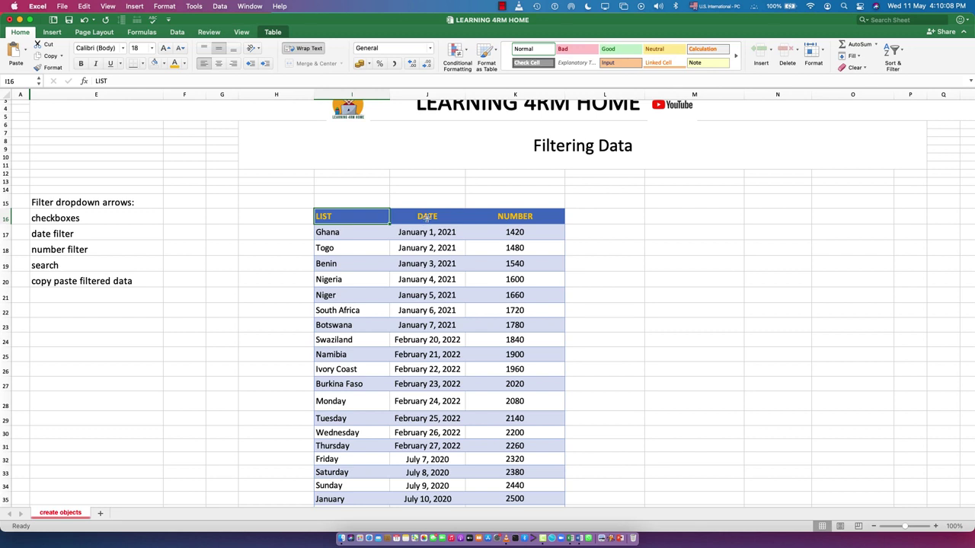
pyautogui.click(418, 215)
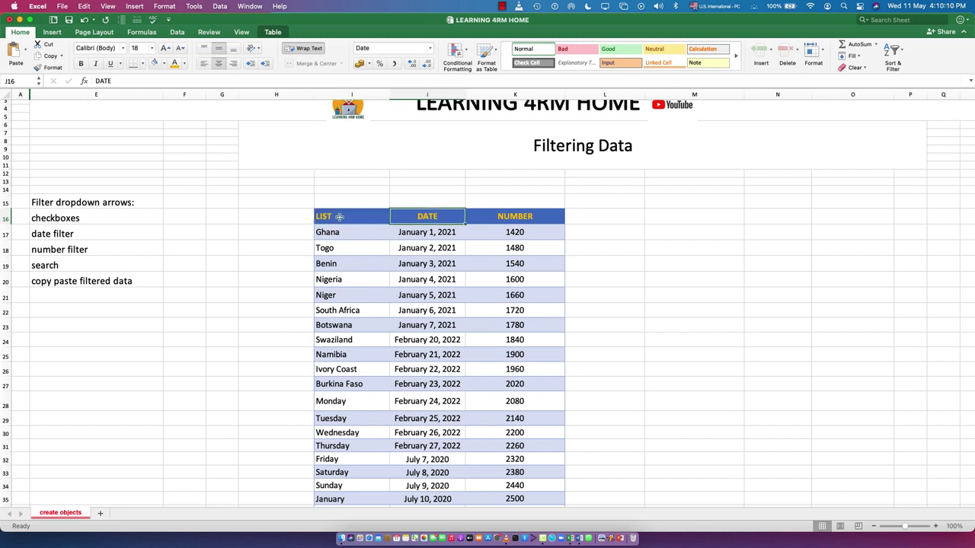
pyautogui.click(329, 216)
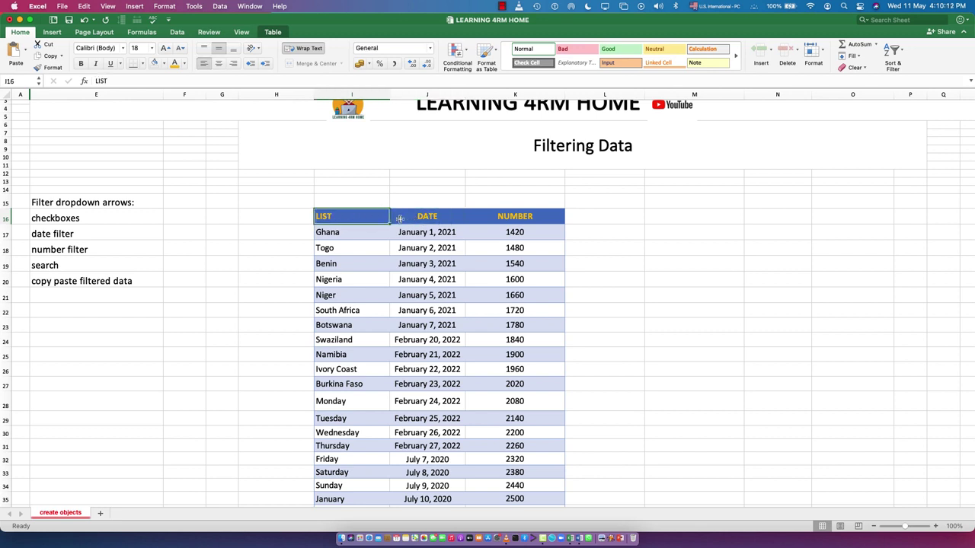
pyautogui.click(424, 220)
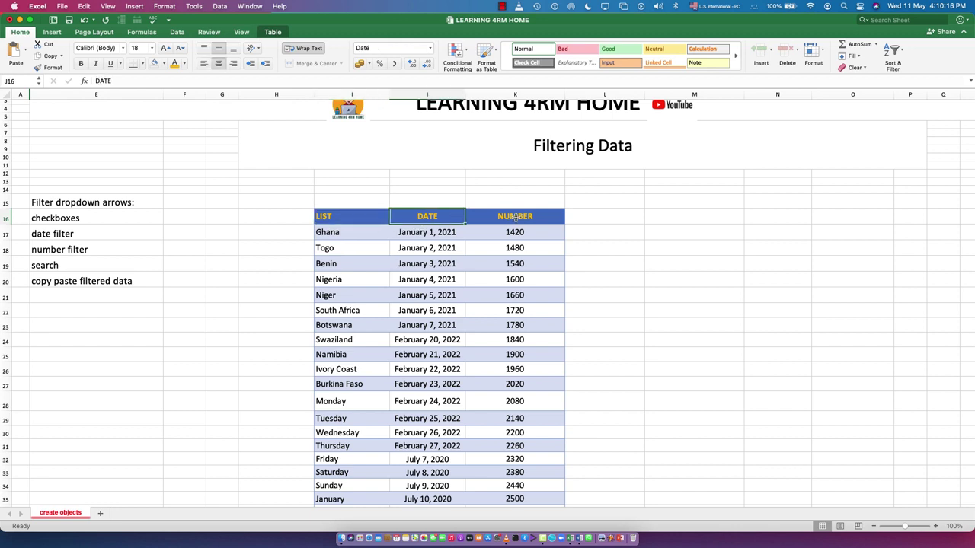
# Step: Turn on filtering for the table, starting from its LIST header cell
pyautogui.click(341, 216)
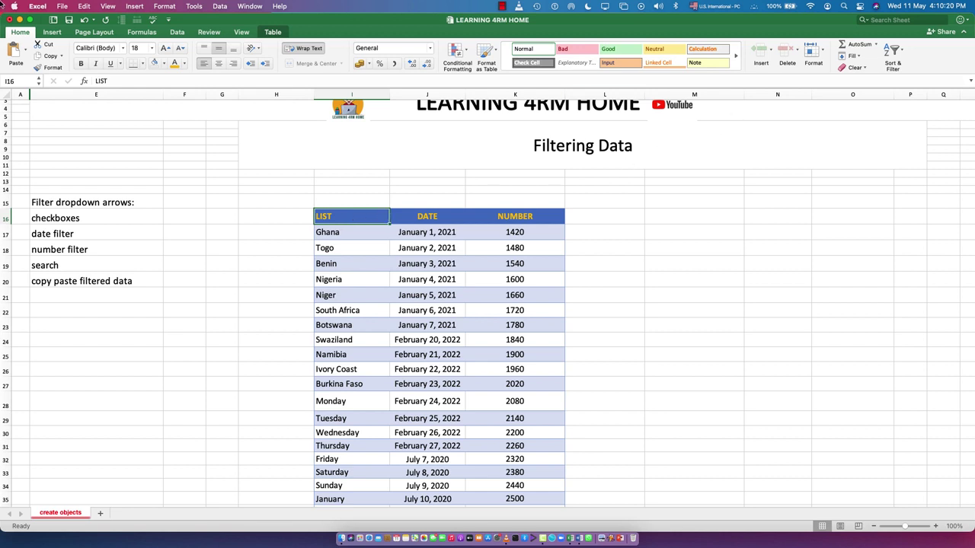
pyautogui.click(902, 52)
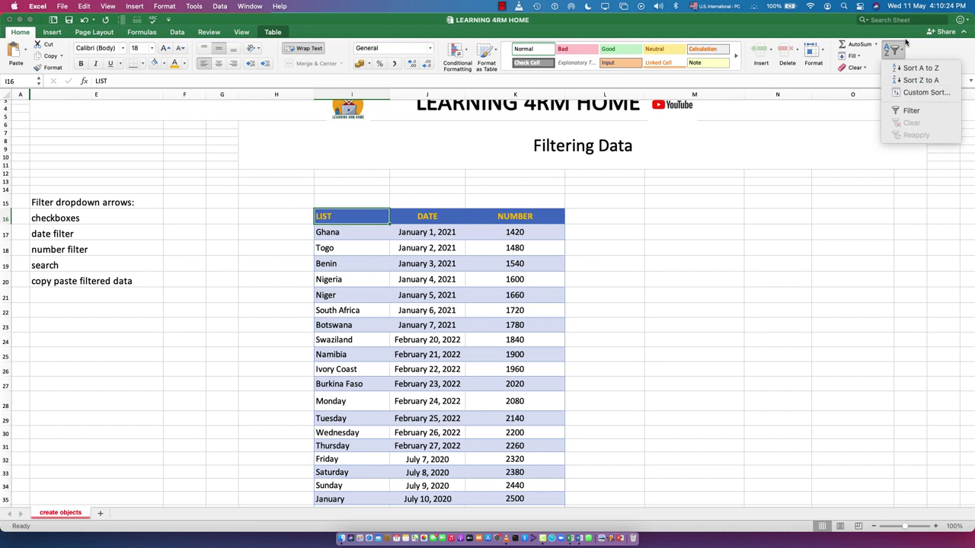
pyautogui.click(911, 111)
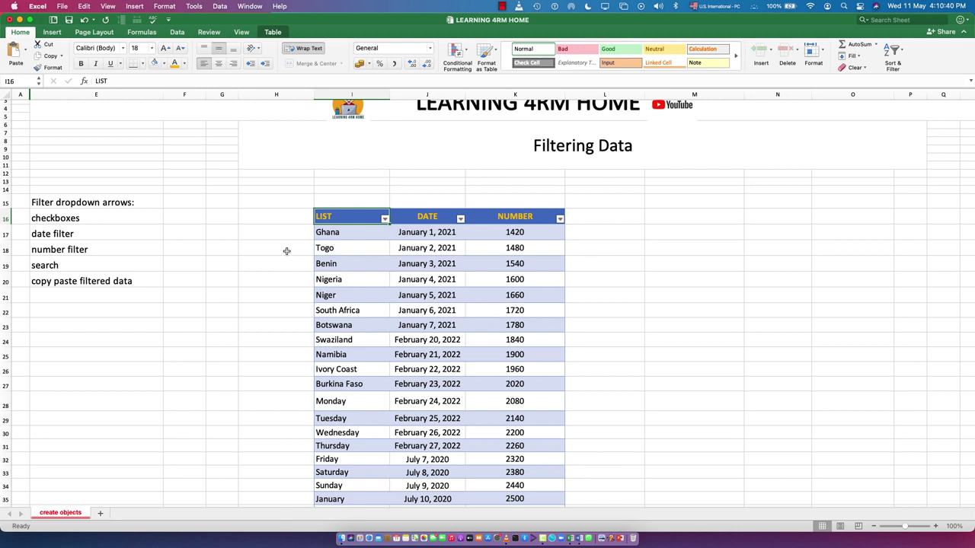
# Step: Sort the table by the LIST column in ascending order using that column's filter options
pyautogui.click(384, 219)
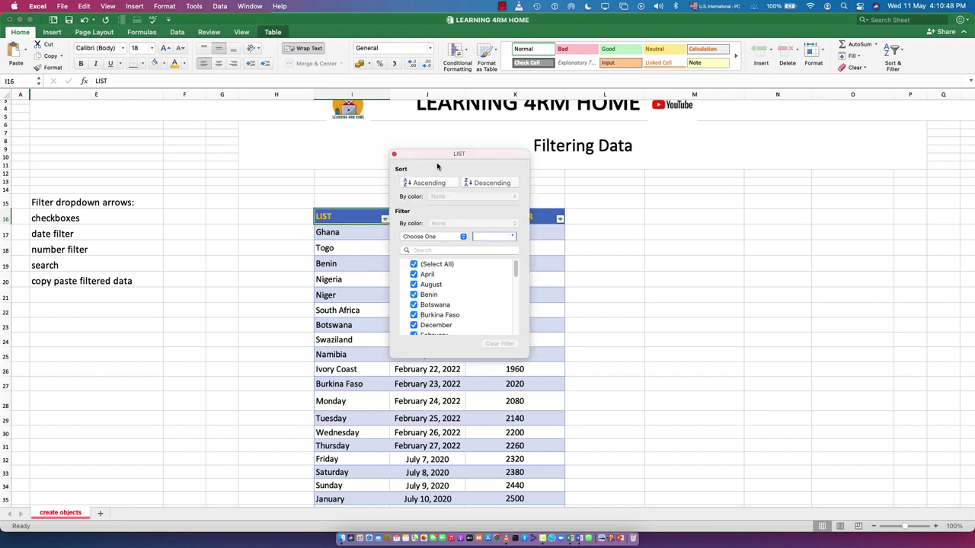
pyautogui.moveTo(438, 158); pyautogui.dragTo(609, 212)
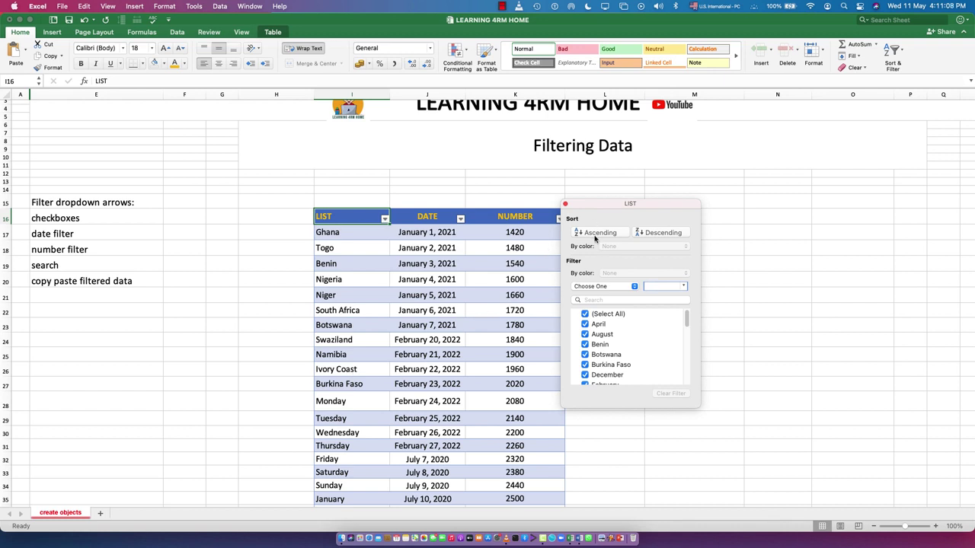
pyautogui.click(597, 233)
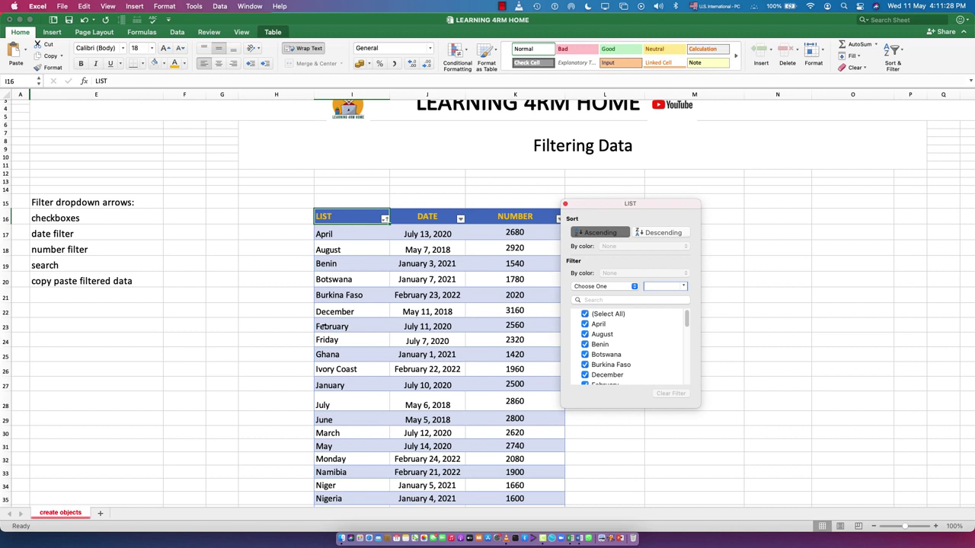
# Step: Filter the LIST column to only April, August and South Africa, and clear that filter
pyautogui.click(584, 314)
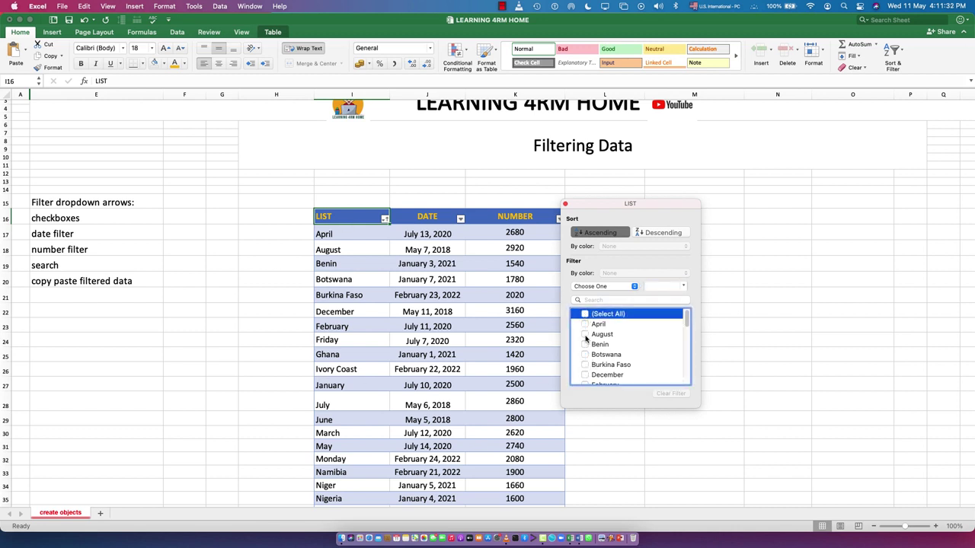
pyautogui.click(584, 324)
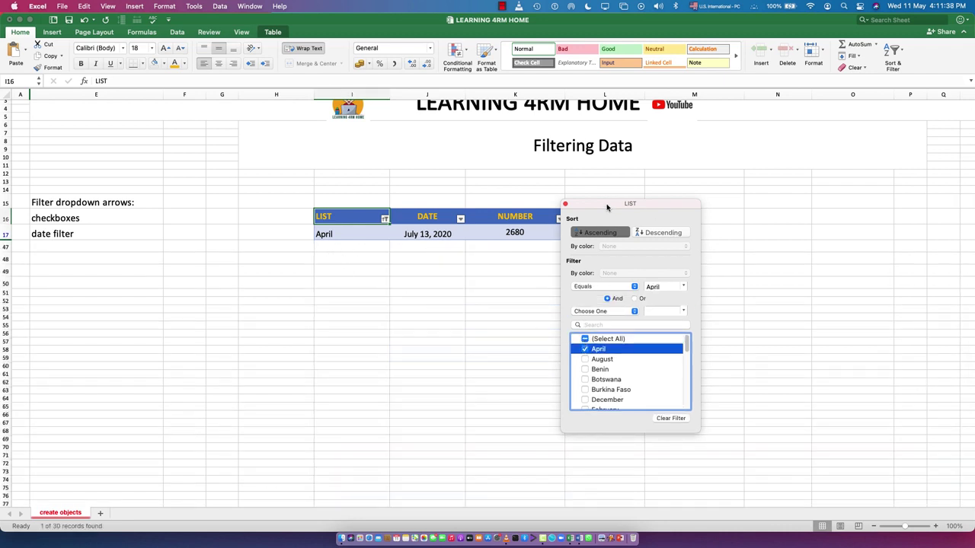
pyautogui.moveTo(607, 207); pyautogui.dragTo(772, 204)
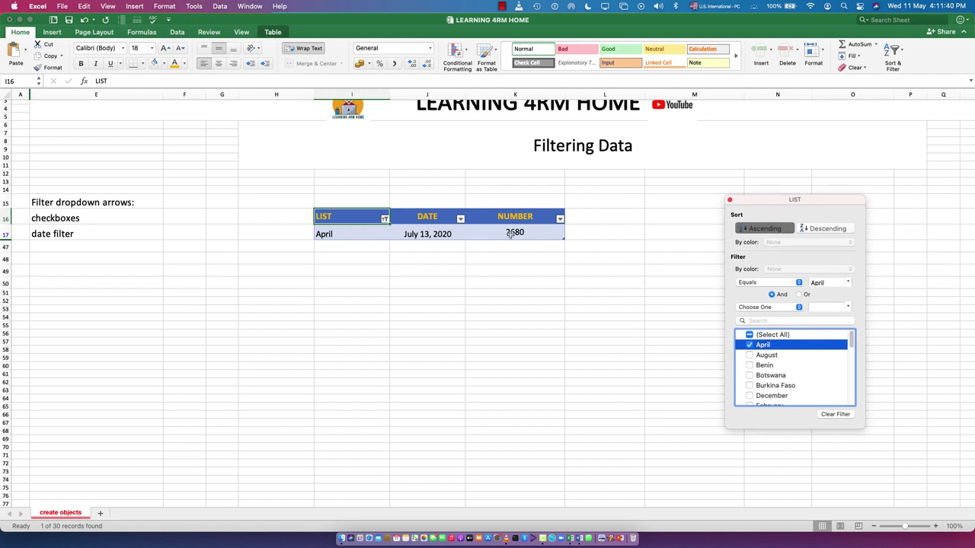
pyautogui.click(749, 356)
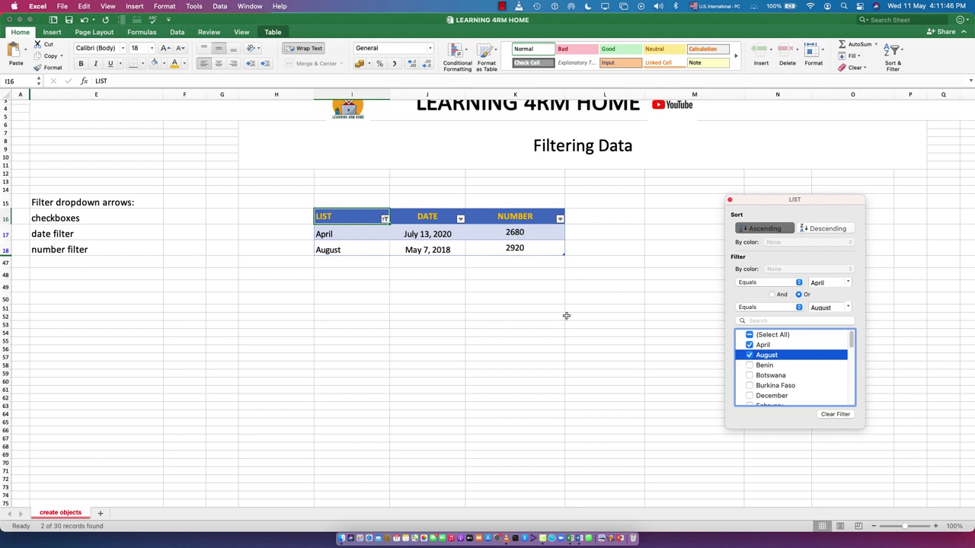
pyautogui.scroll(-5, 751, 384)
pyautogui.click(748, 380)
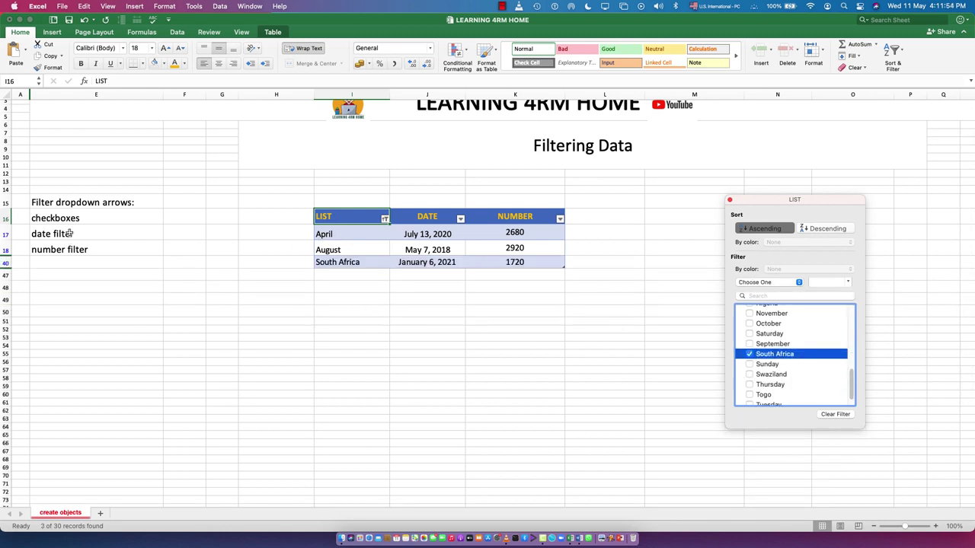
pyautogui.scroll(5, 767, 351)
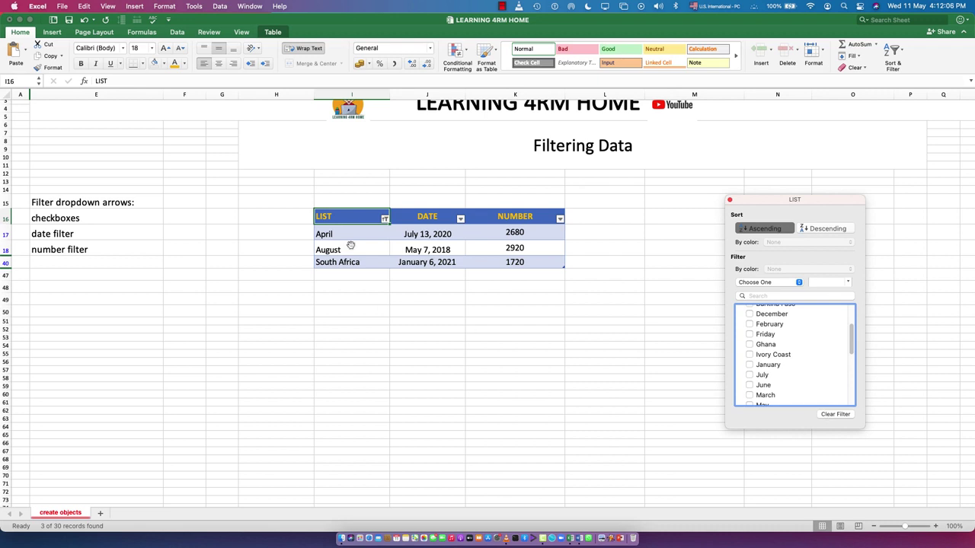
pyautogui.click(835, 415)
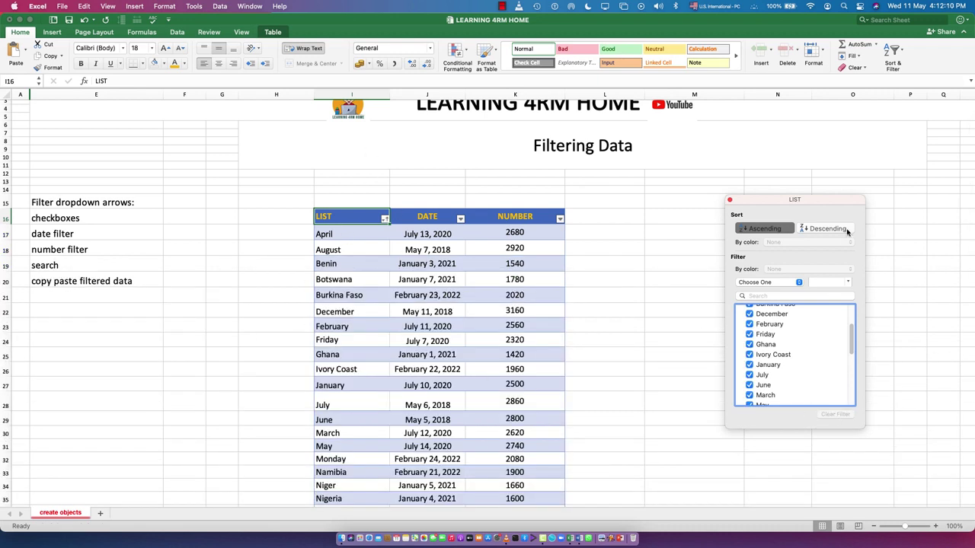
# Step: Exclude Friday, Ghana and Ivory Coast from the LIST column filter
pyautogui.click(748, 334)
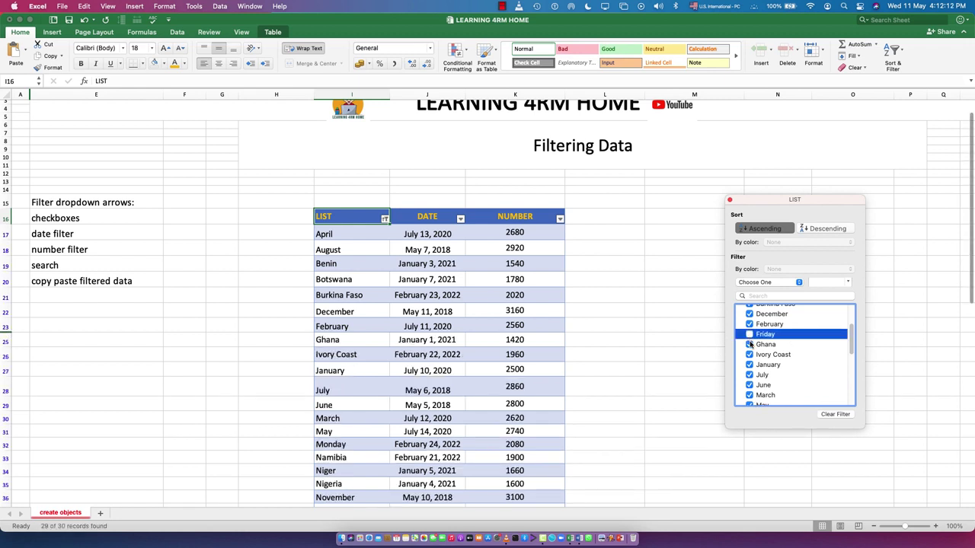
pyautogui.click(748, 344)
pyautogui.click(748, 354)
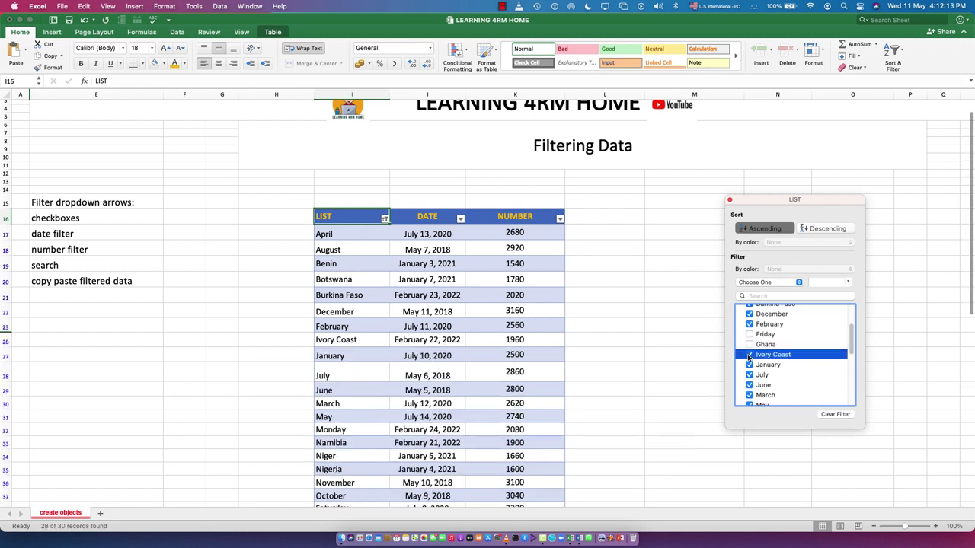
pyautogui.click(847, 70)
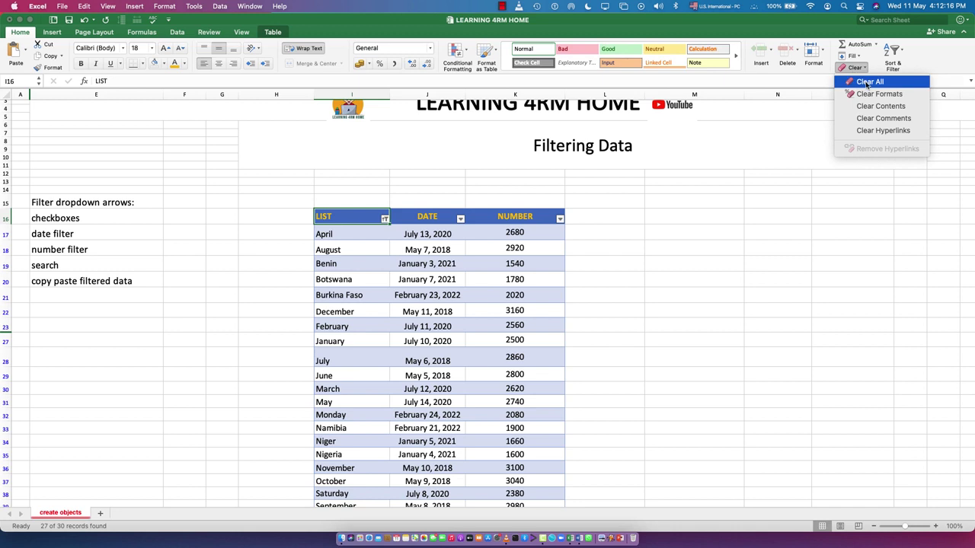
pyautogui.click(868, 82)
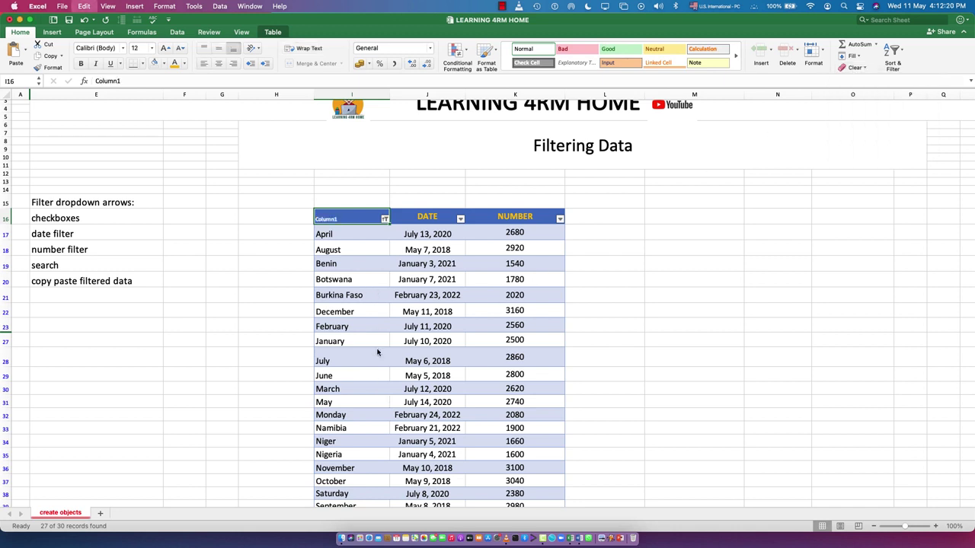
pyautogui.press('super+z')
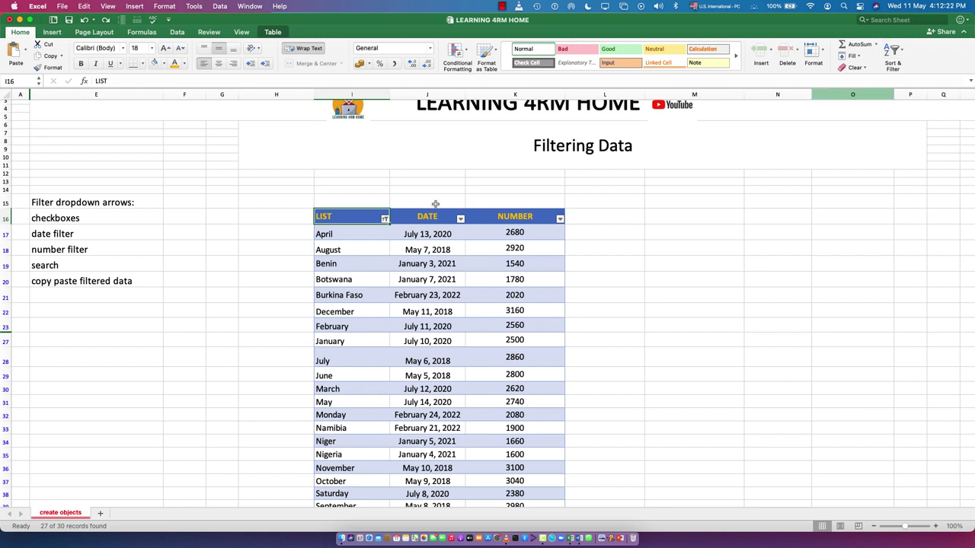
pyautogui.press('Down')
pyautogui.press('Down')
pyautogui.press('Down')
pyautogui.press('Down')
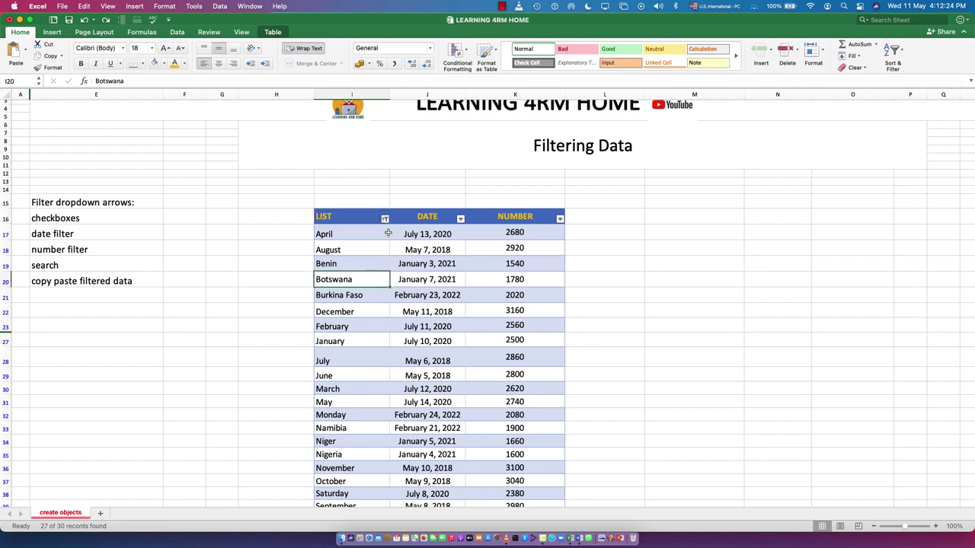
# Step: Filter the LIST column with the Equals condition and a search for April, and move the filter window clear of the table
pyautogui.click(386, 219)
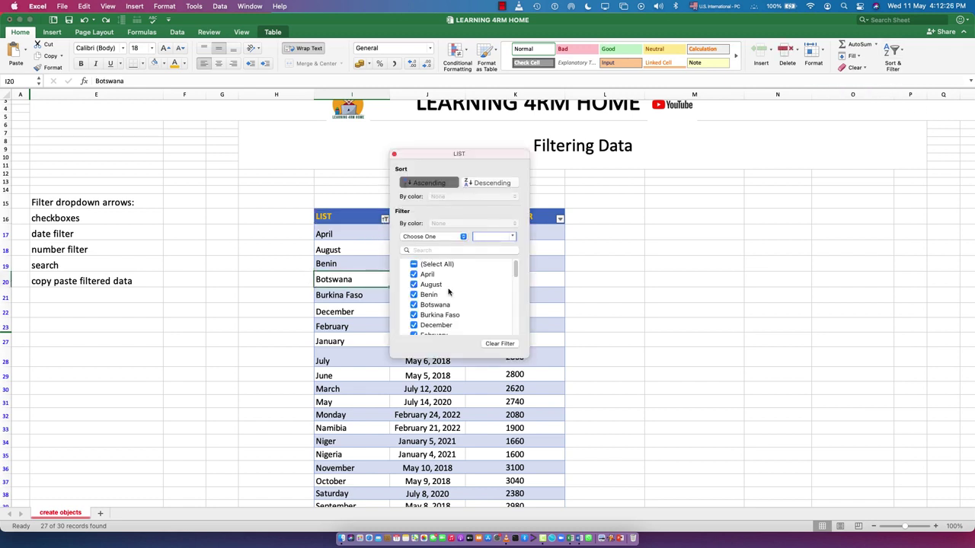
pyautogui.click(426, 237)
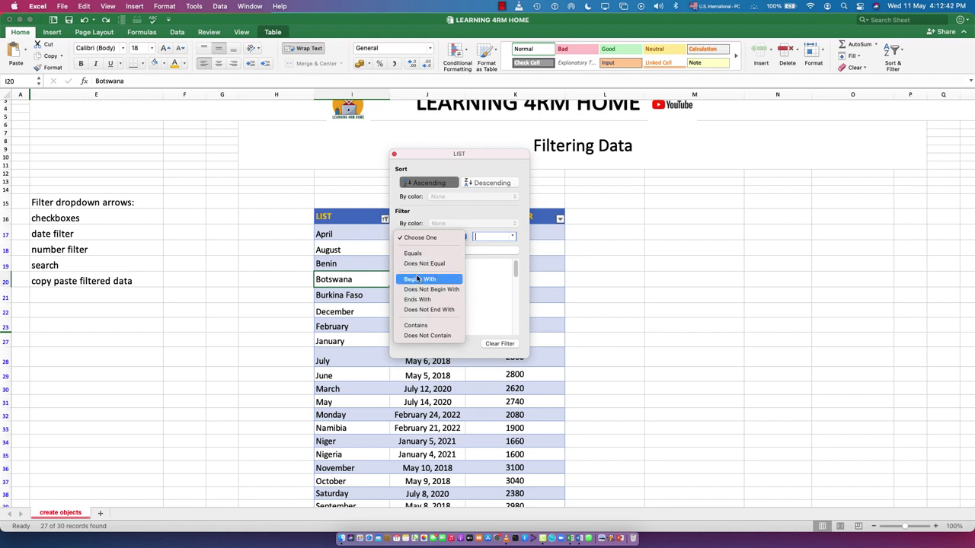
pyautogui.click(409, 253)
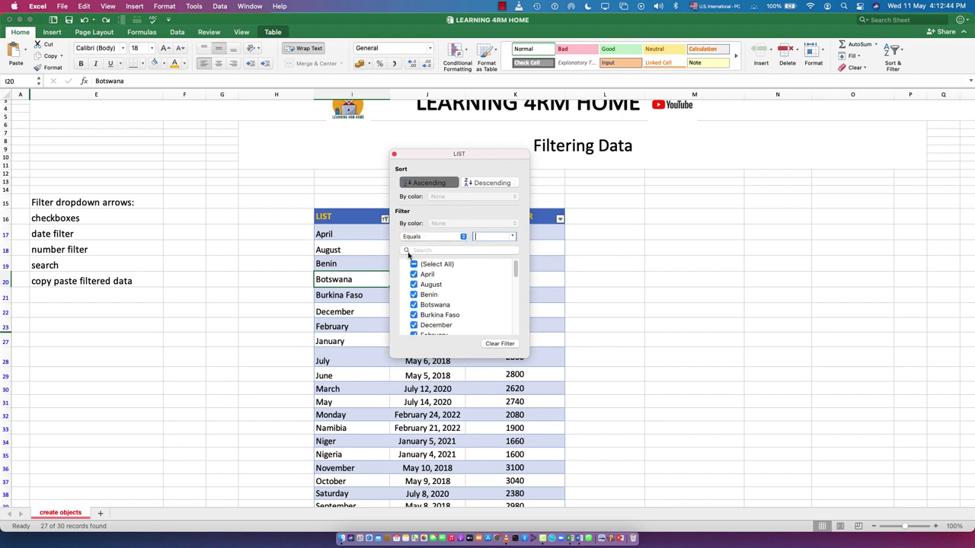
pyautogui.click(429, 249)
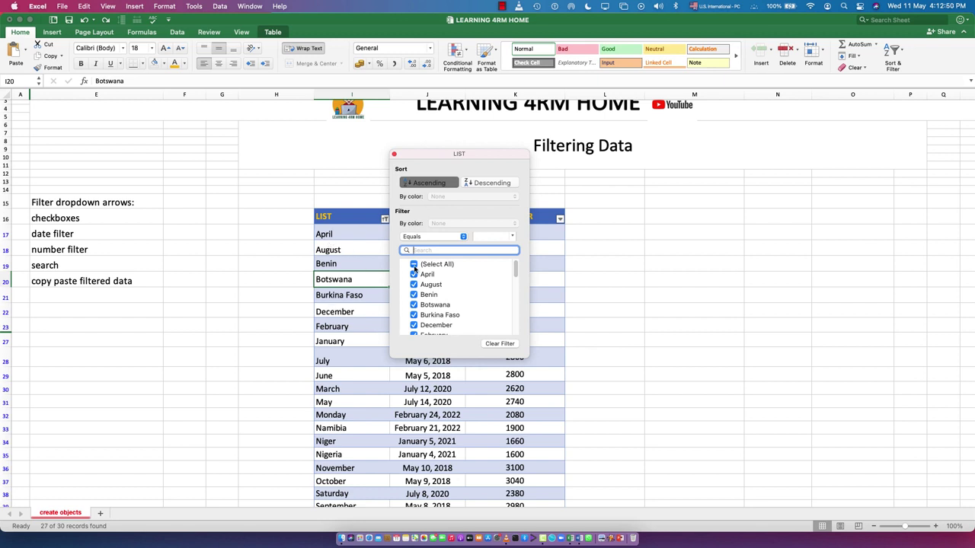
pyautogui.write('April')
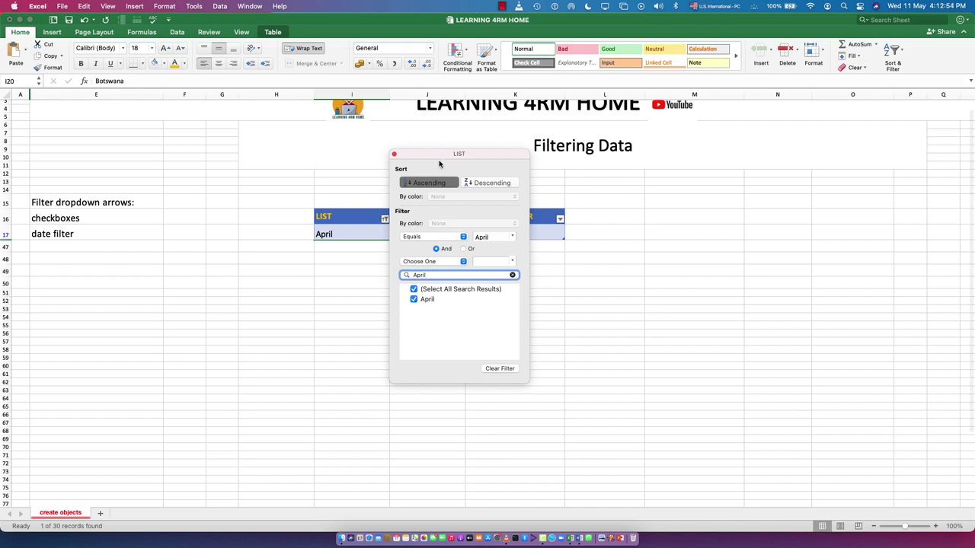
pyautogui.moveTo(438, 154); pyautogui.dragTo(645, 199)
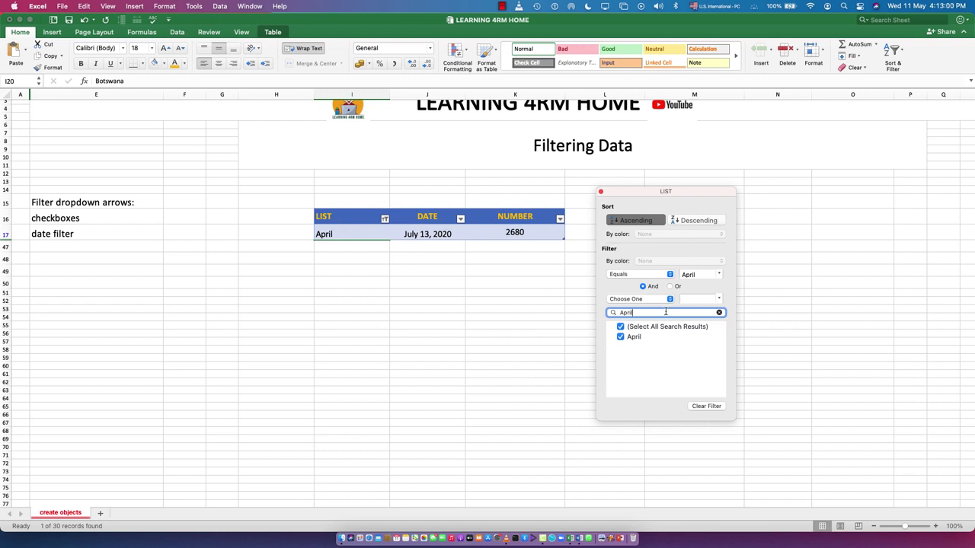
# Step: Replace the LIST filter's search term with Tuesday, and switch its condition to Does Not Equal
pyautogui.press('BackSpace')
pyautogui.write('T')
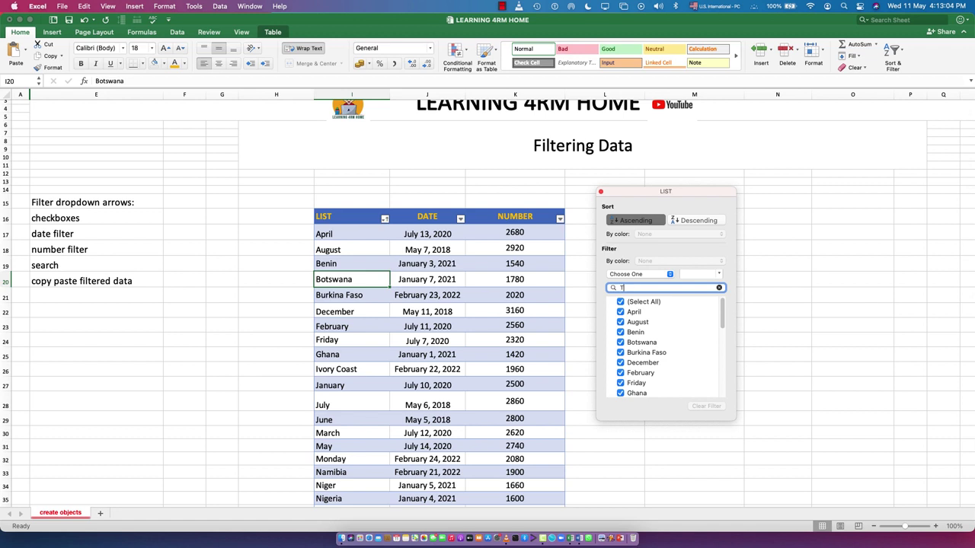
pyautogui.write('uesday')
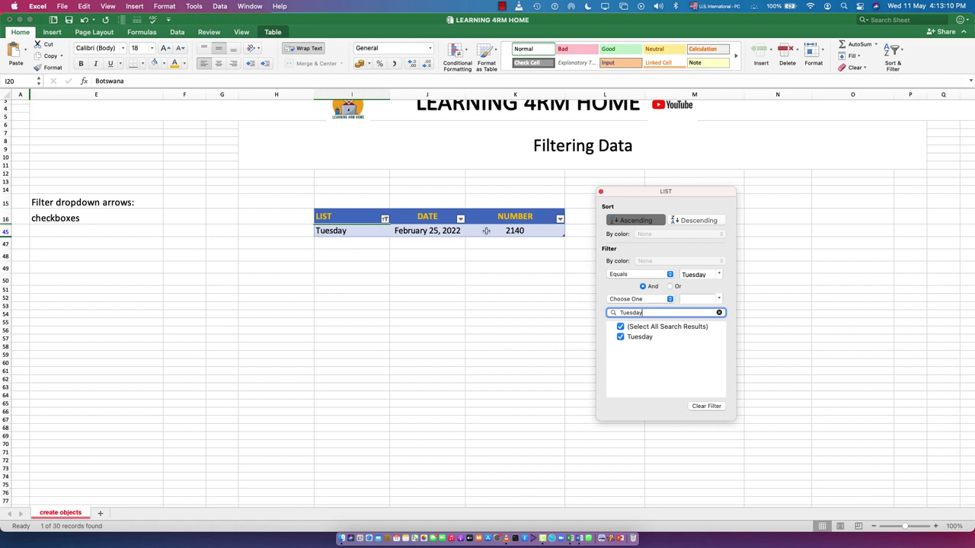
pyautogui.click(631, 275)
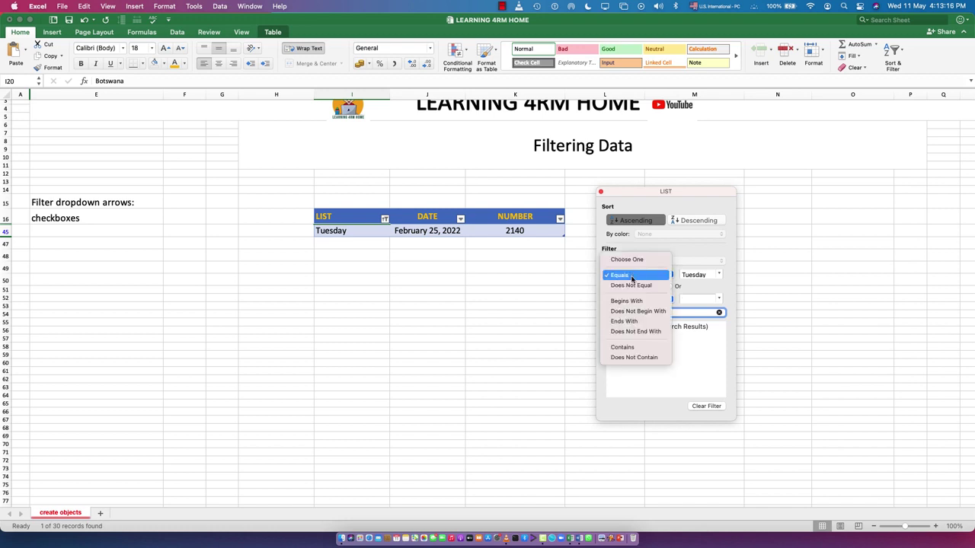
pyautogui.click(638, 286)
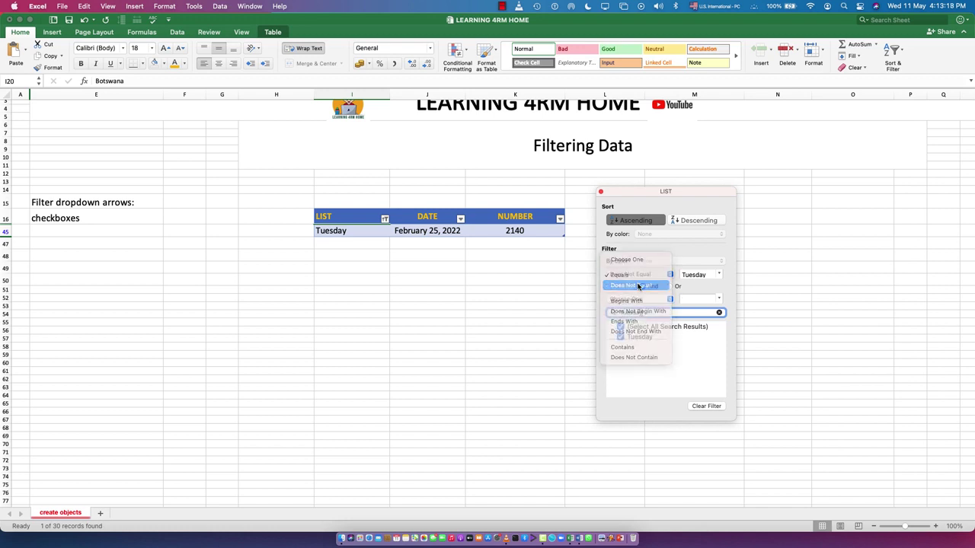
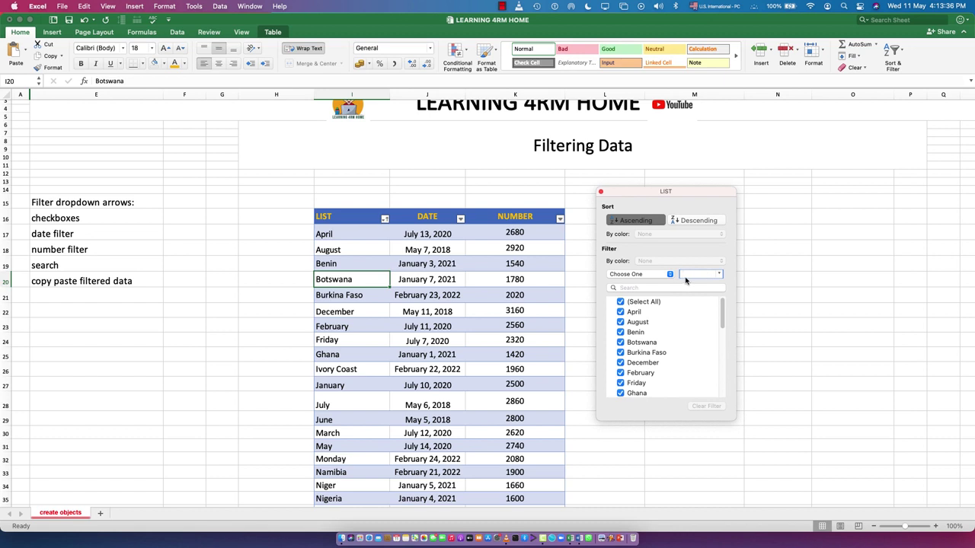
# Step: Filter the LIST column with the Equals condition for Tuesday, and change the condition's value to April
pyautogui.click(636, 274)
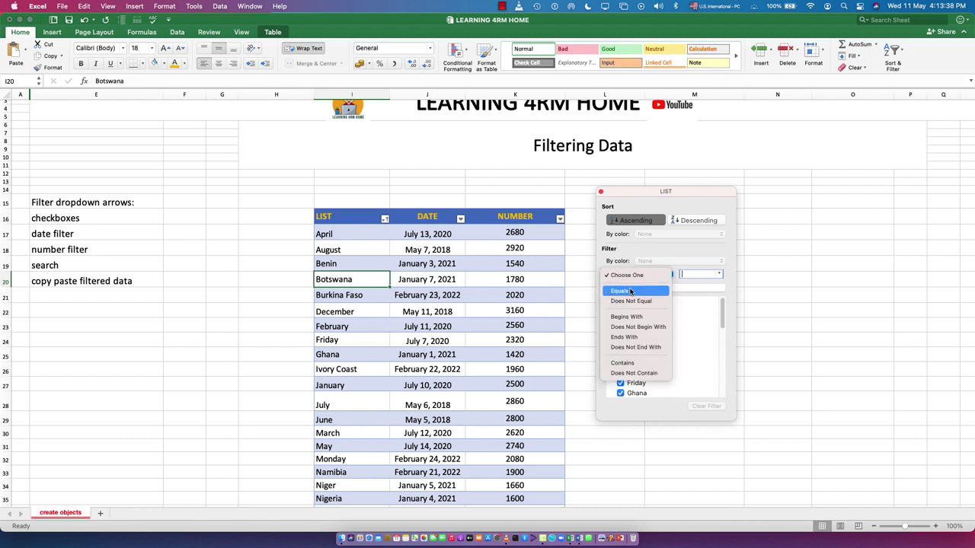
pyautogui.click(631, 292)
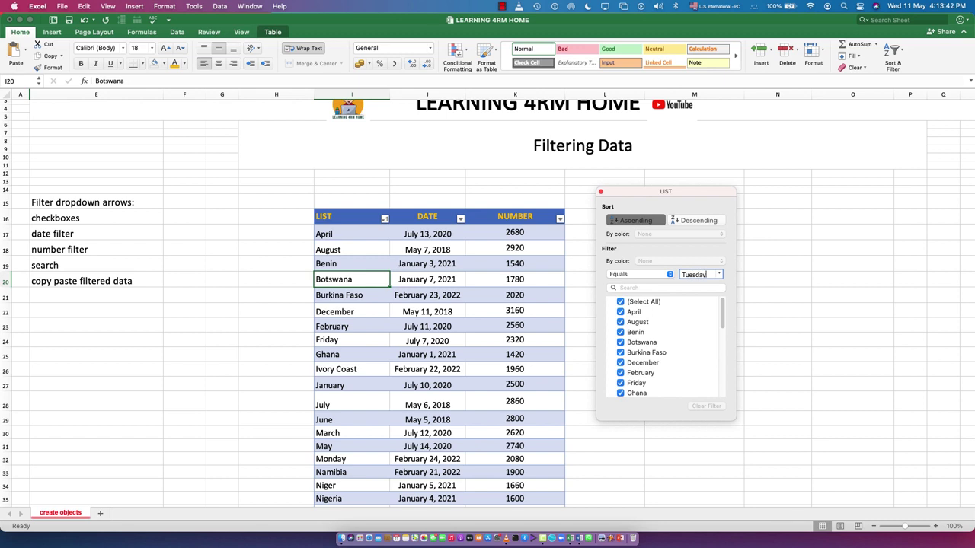
pyautogui.click(685, 274)
pyautogui.write('Tuesday')
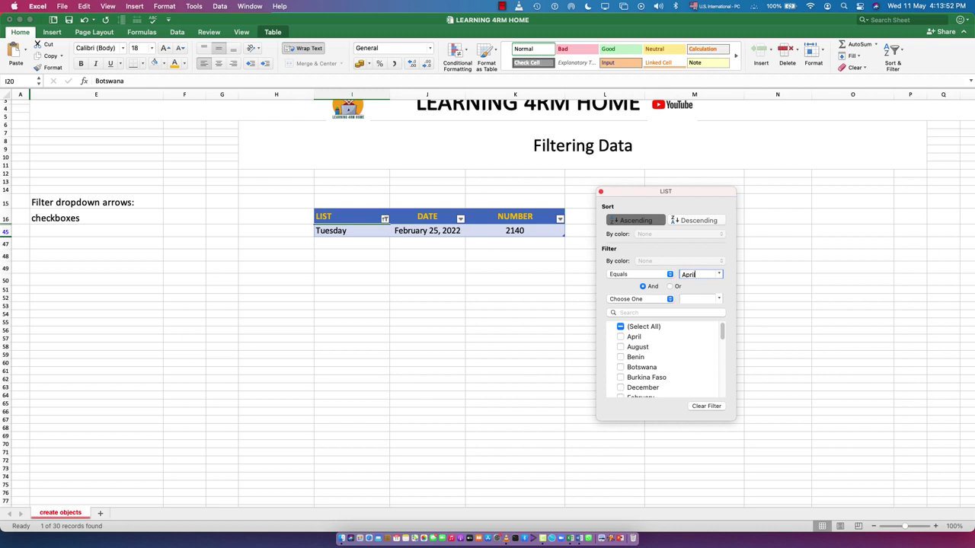
pyautogui.press('Return')
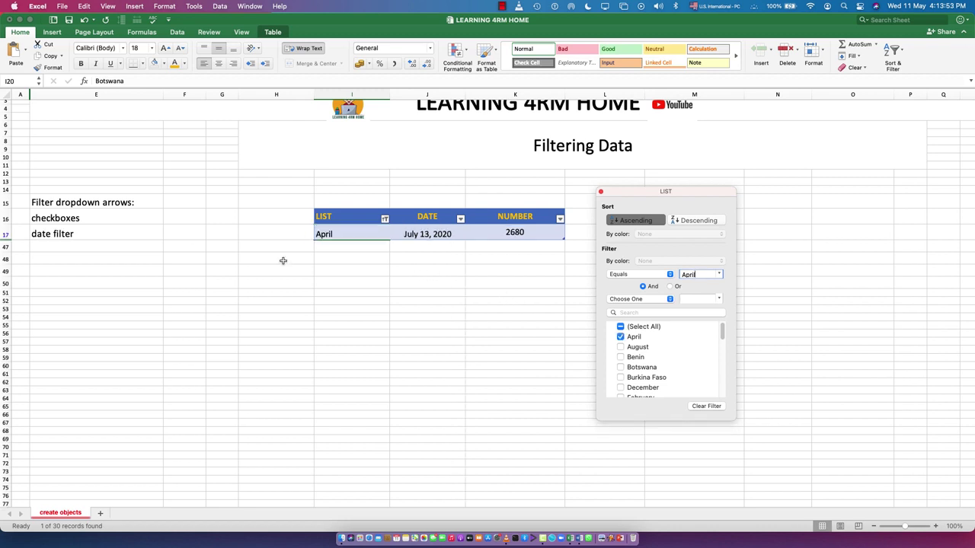
# Step: Change the LIST filter condition to Does Not Equal April, and look through the remaining rows
pyautogui.click(670, 276)
pyautogui.click(635, 286)
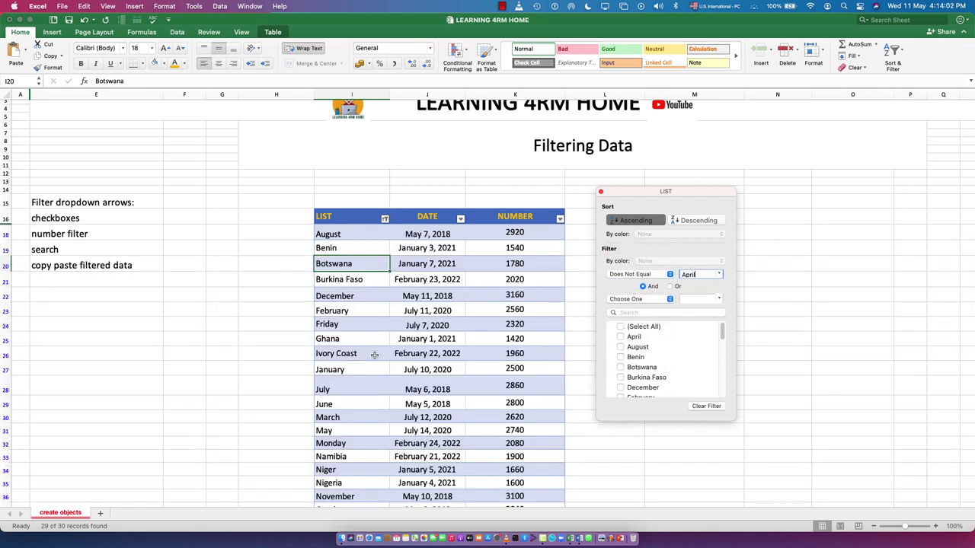
pyautogui.scroll(-10, 359, 428)
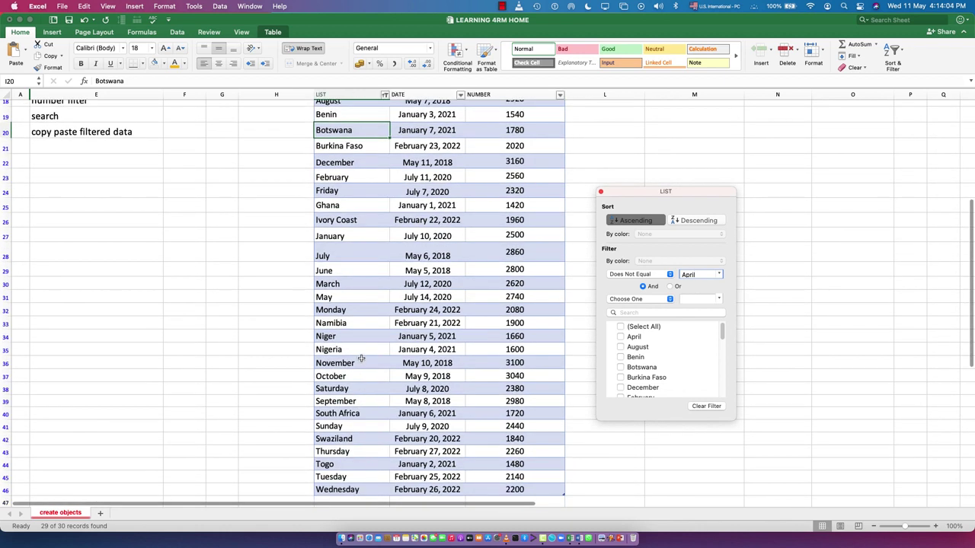
pyautogui.scroll(3, 356, 274)
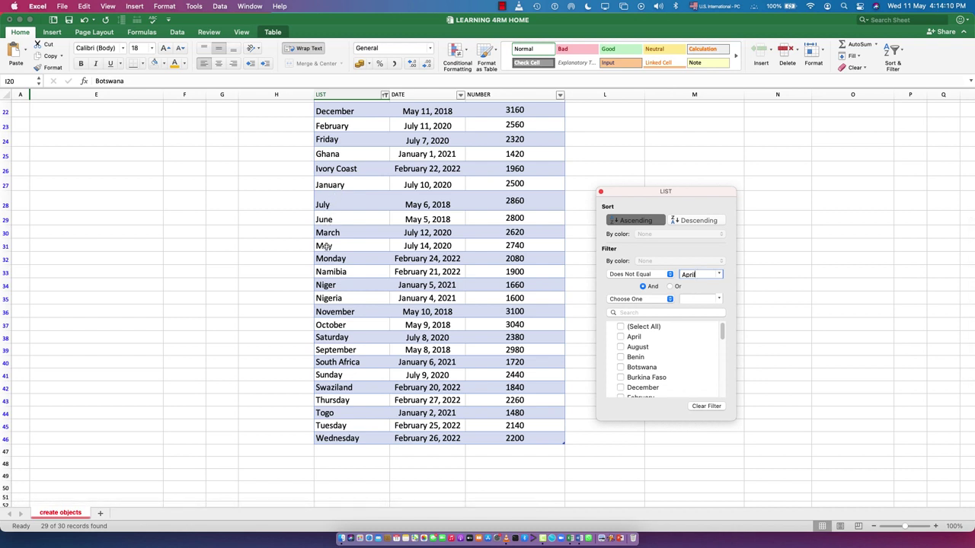
pyautogui.scroll(10, 350, 312)
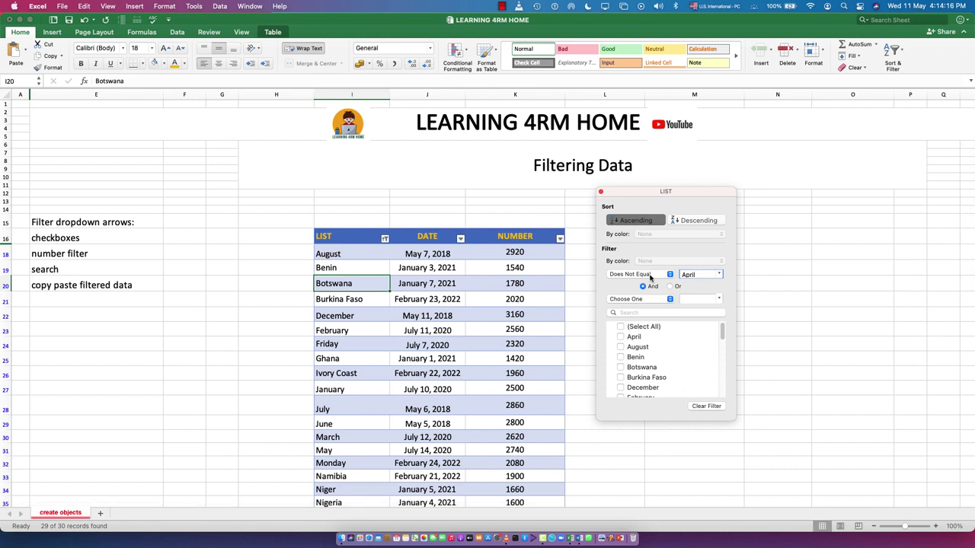
# Step: Filter the LIST column to entries that begin with M
pyautogui.click(649, 276)
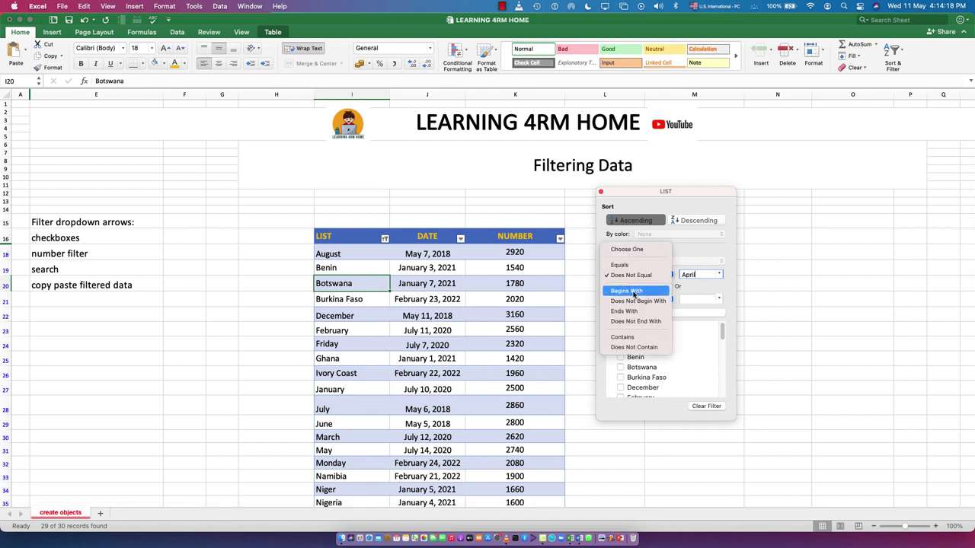
pyautogui.click(633, 292)
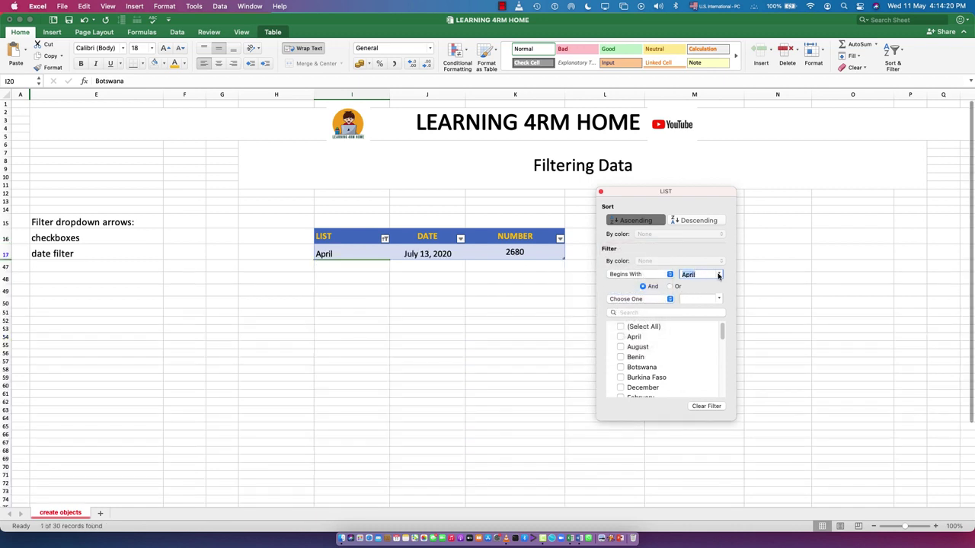
pyautogui.write('A')
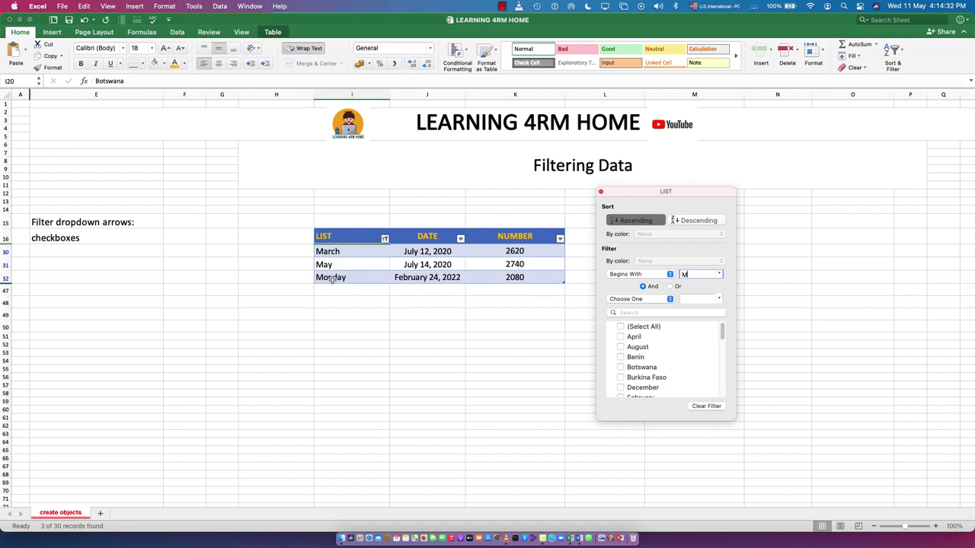
# Step: Filter the LIST column to entries that end with y, and clear the filter and close its options
pyautogui.click(628, 275)
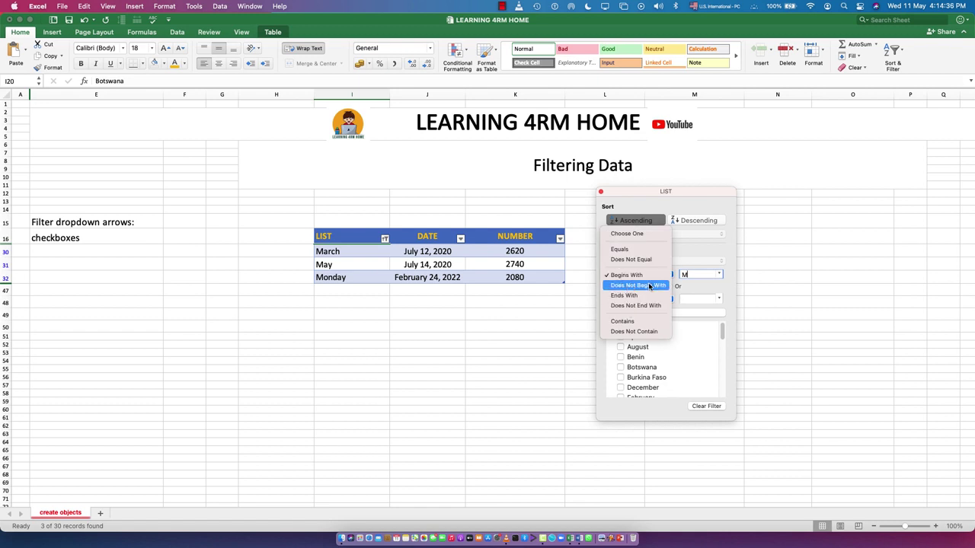
pyautogui.click(625, 296)
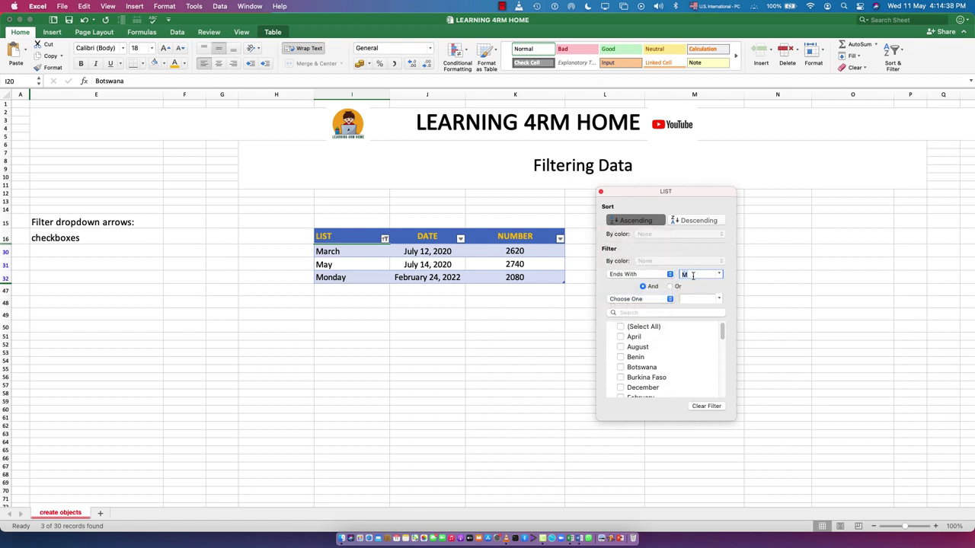
pyautogui.write('y')
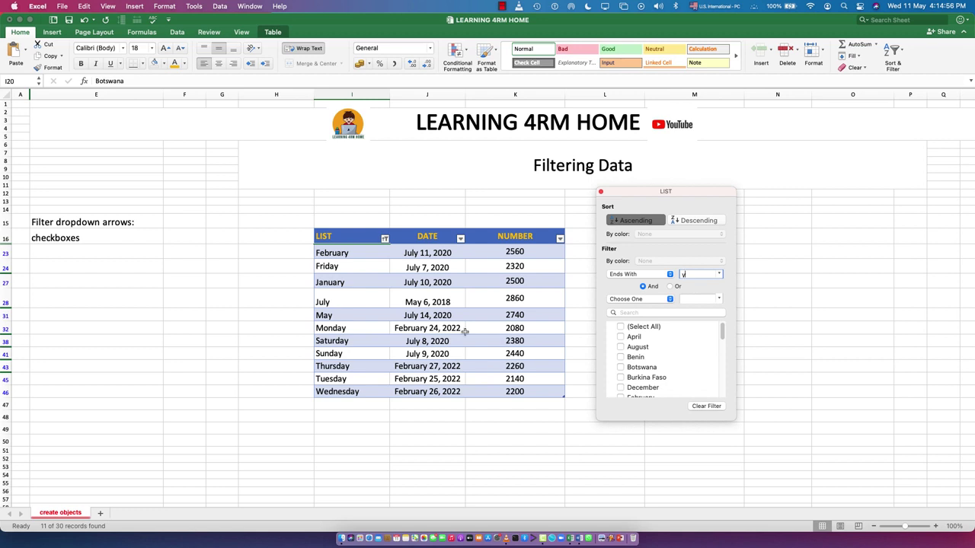
pyautogui.click(707, 406)
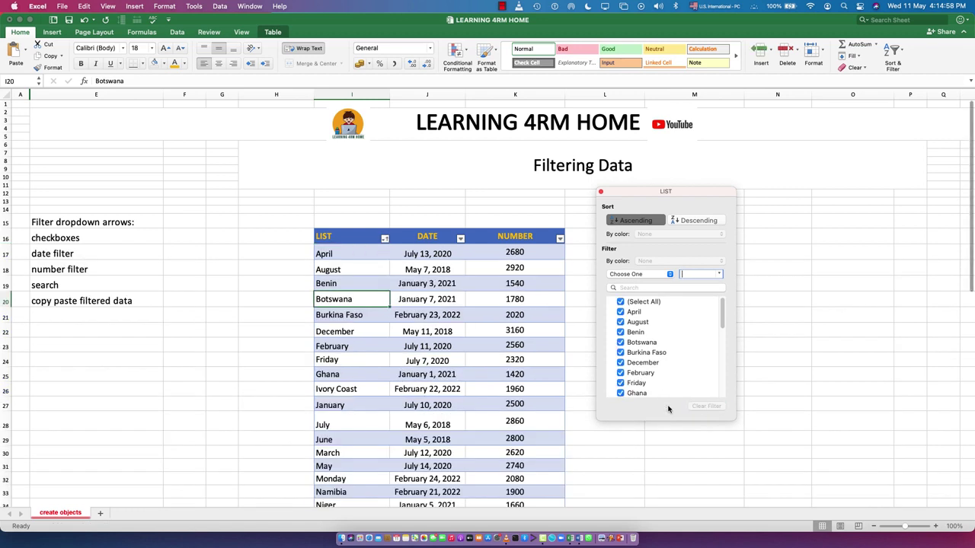
pyautogui.click(601, 192)
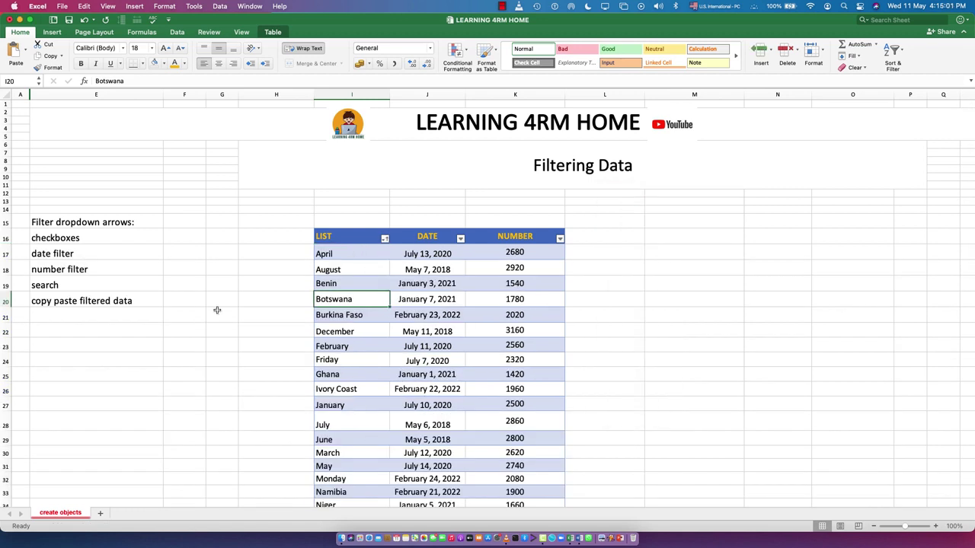
# Step: Sort the table by the DATE column in ascending order, trying descending order in between
pyautogui.click(460, 239)
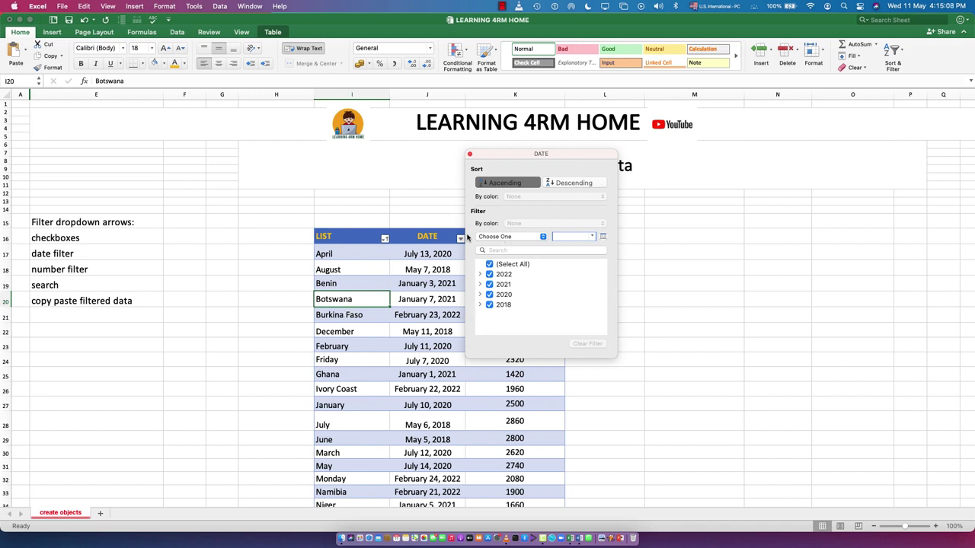
pyautogui.click(505, 184)
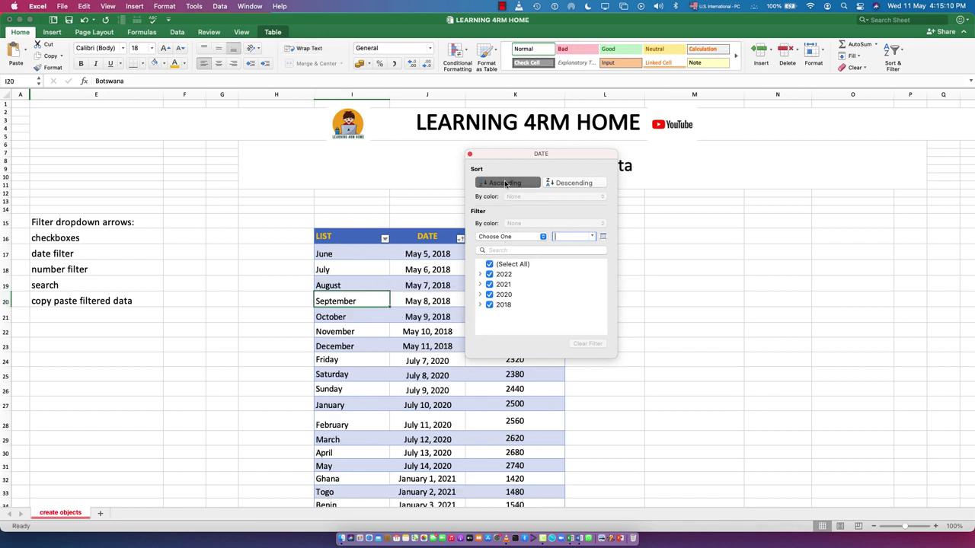
pyautogui.click(567, 183)
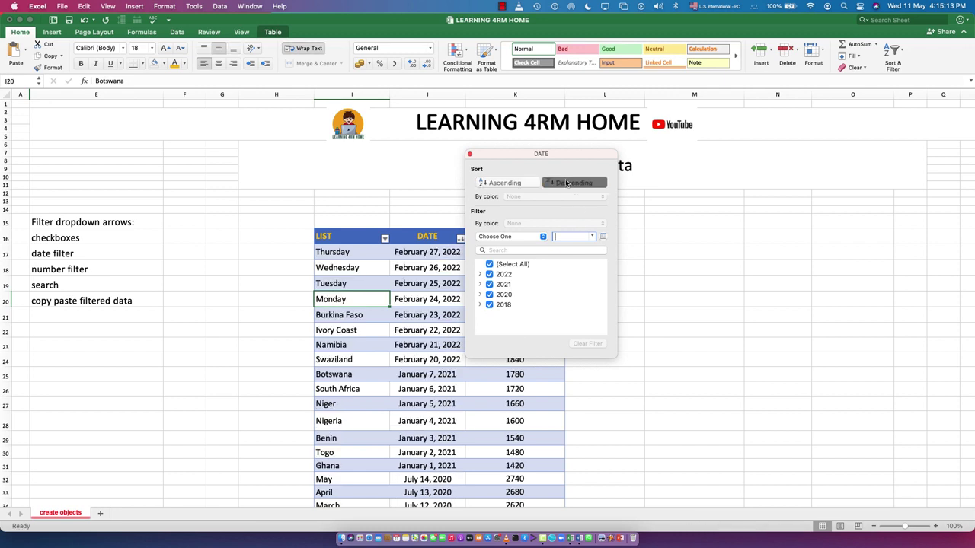
pyautogui.click(503, 185)
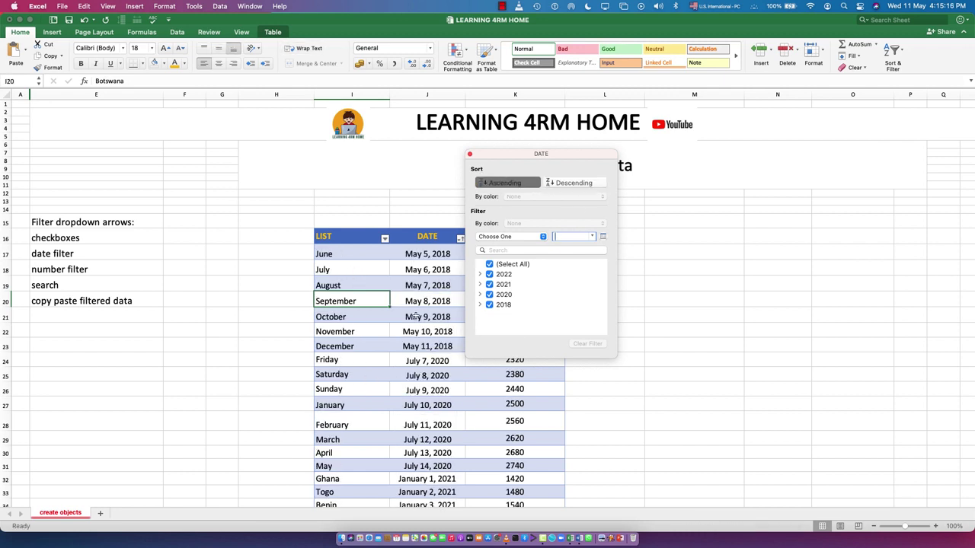
# Step: Look over the DATE column's date filter conditions, and filter the column to Next Month
pyautogui.click(494, 237)
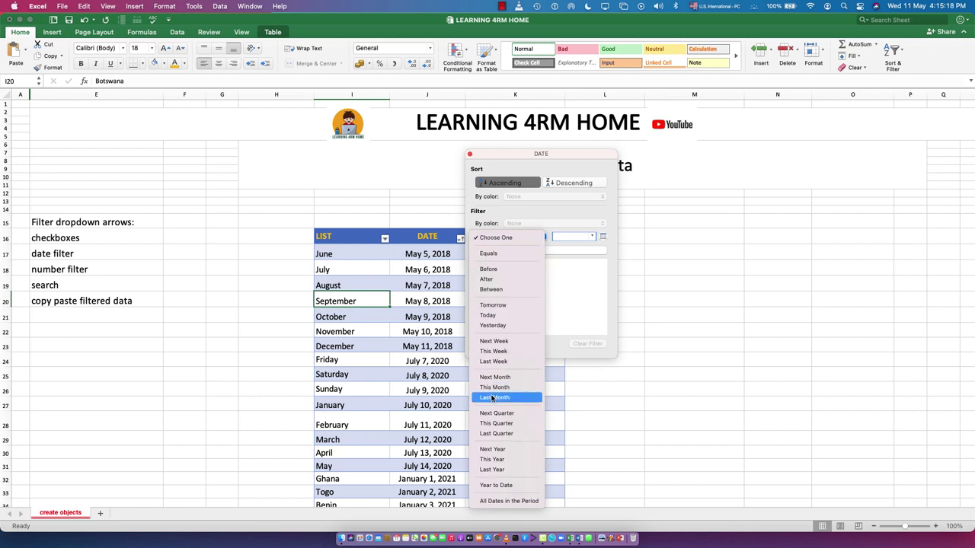
pyautogui.click(496, 237)
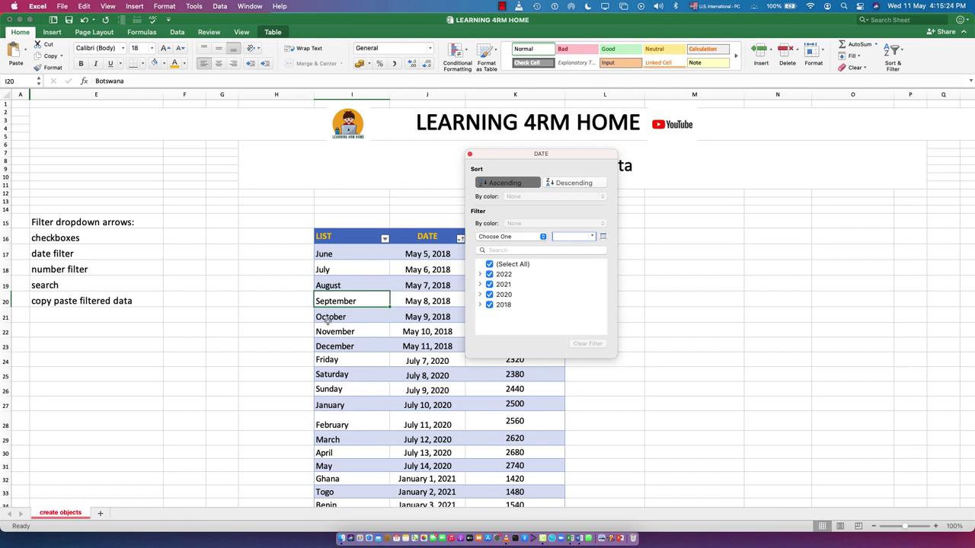
pyautogui.click(510, 237)
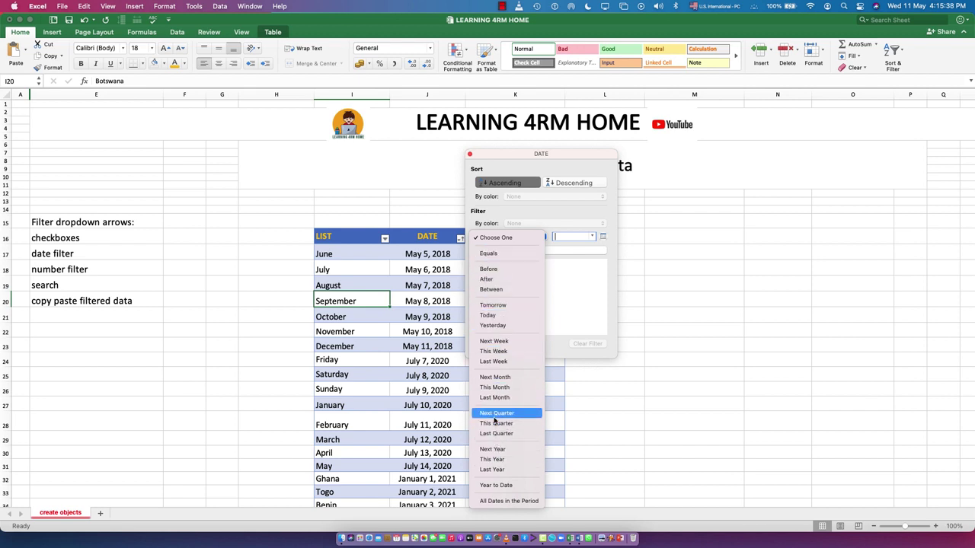
pyautogui.click(494, 378)
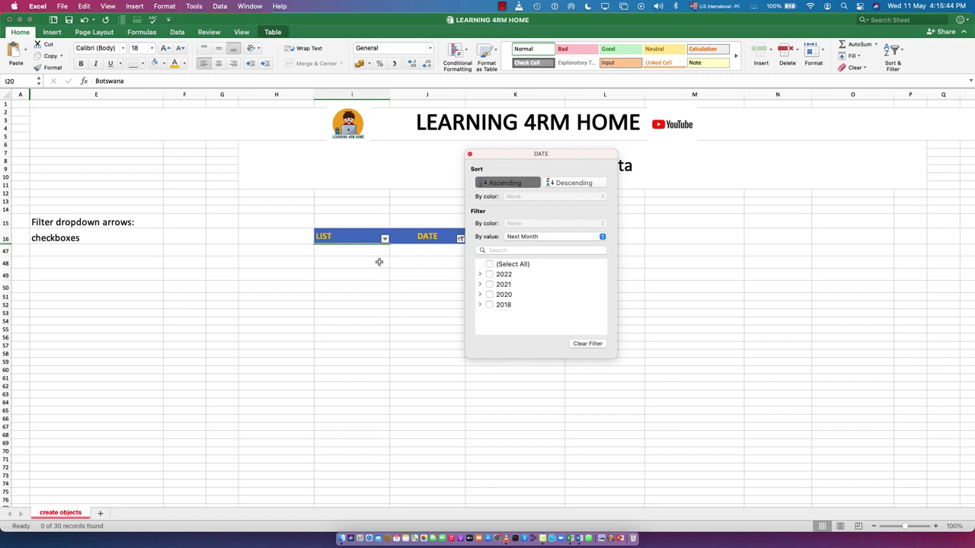
# Step: Filter the DATE column to Last Year and move the filter options clear of the table
pyautogui.click(543, 236)
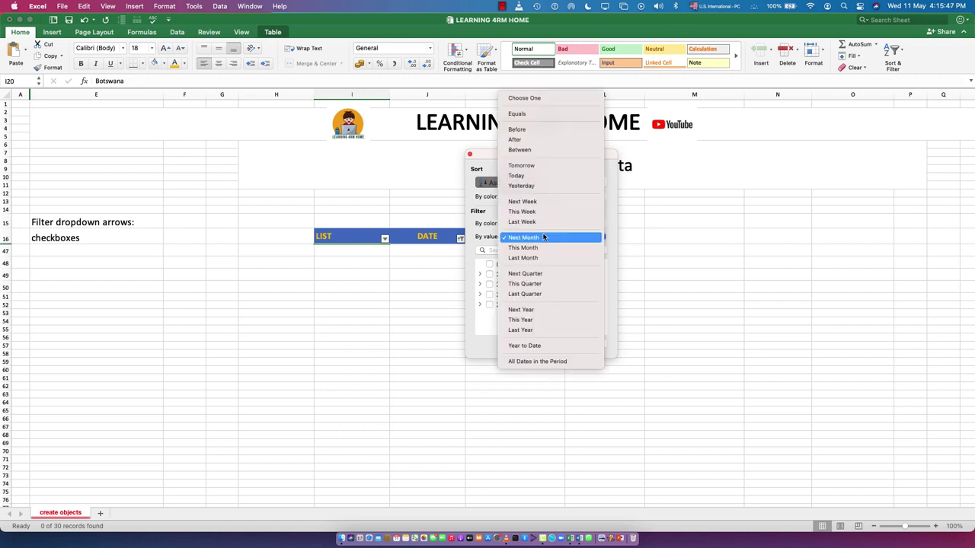
pyautogui.click(524, 330)
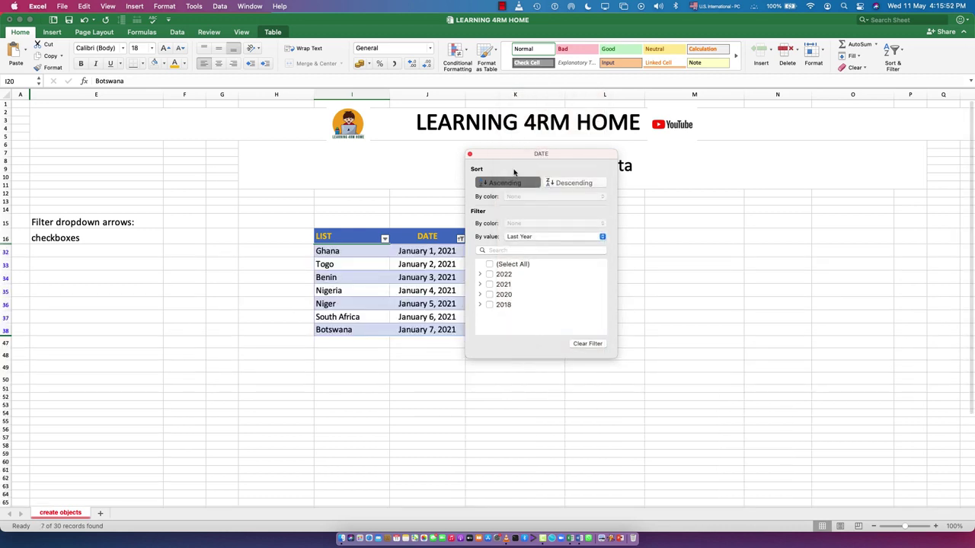
pyautogui.moveTo(540, 157); pyautogui.dragTo(750, 182)
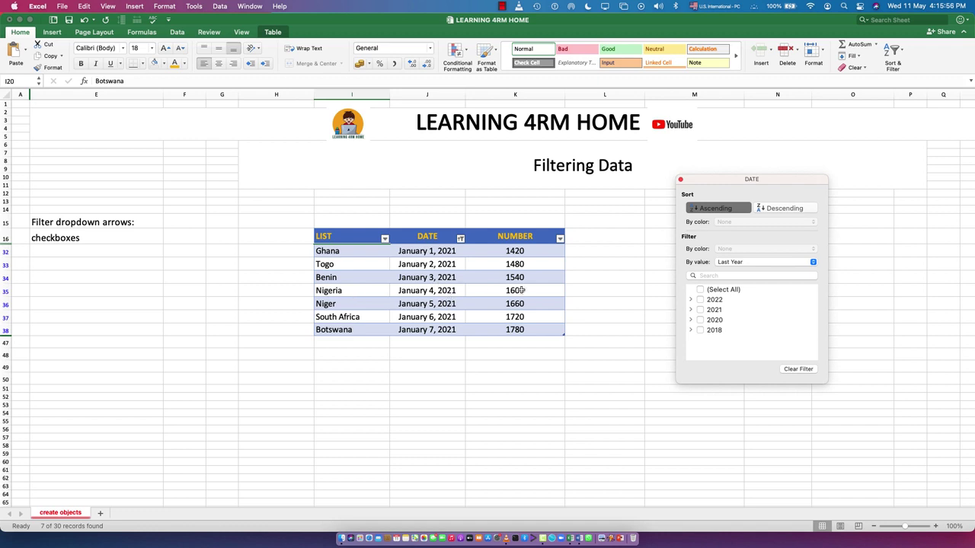
# Step: Filter the DATE column by year to 2022 and 2020, trying 2018 alone and together with 2022 beforehand
pyautogui.click(701, 331)
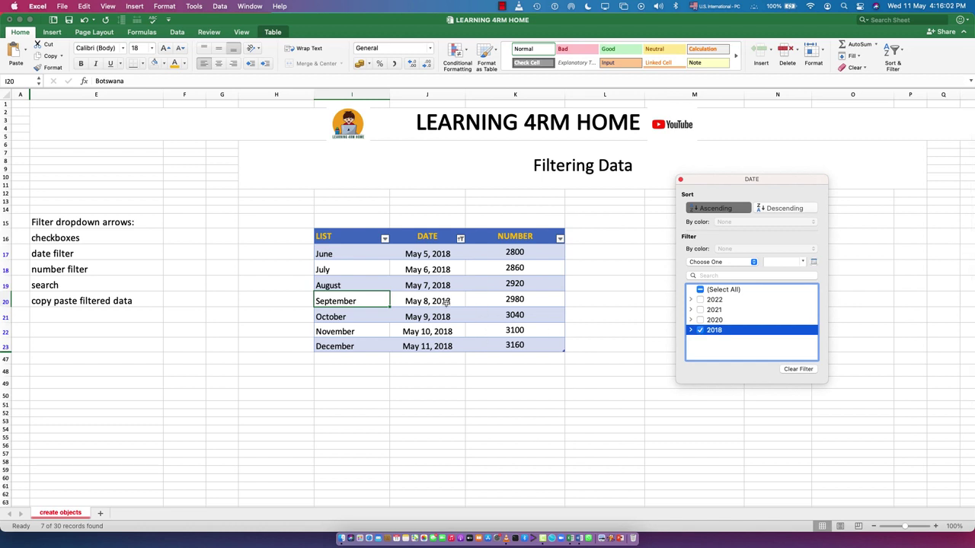
pyautogui.click(700, 300)
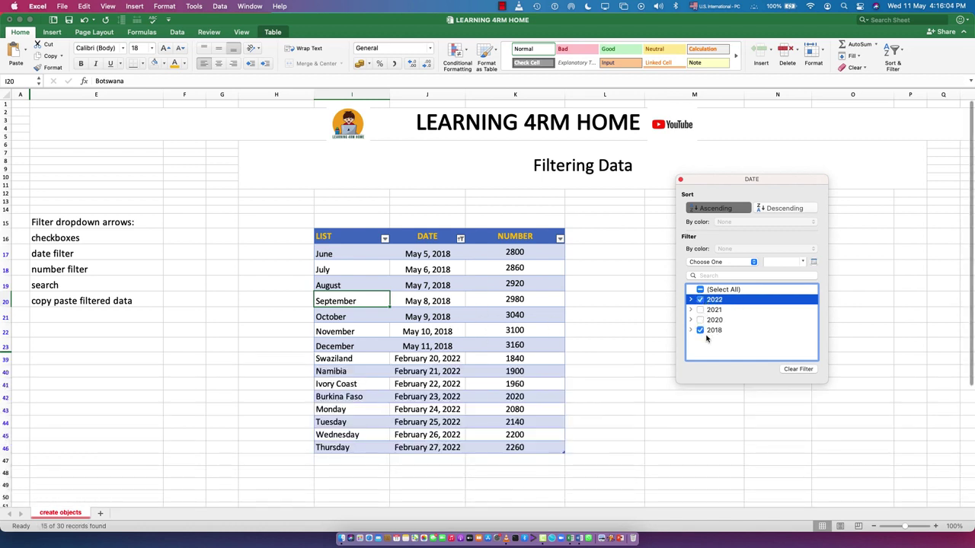
pyautogui.click(700, 331)
pyautogui.click(699, 321)
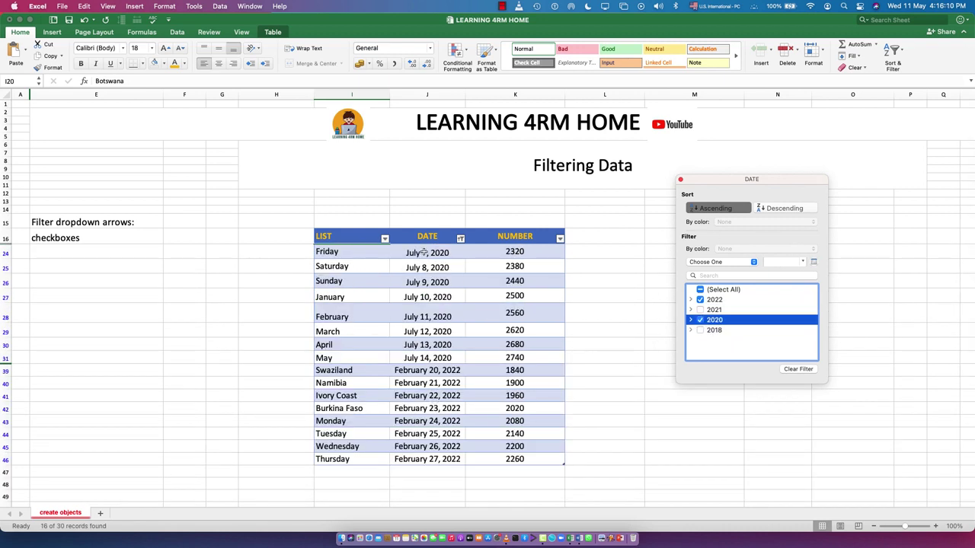
pyautogui.click(717, 264)
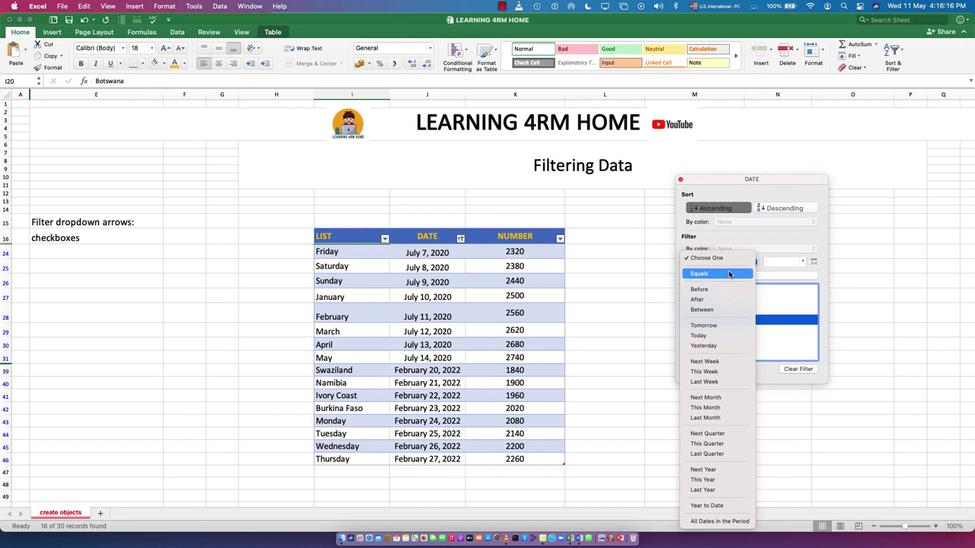
pyautogui.click(780, 241)
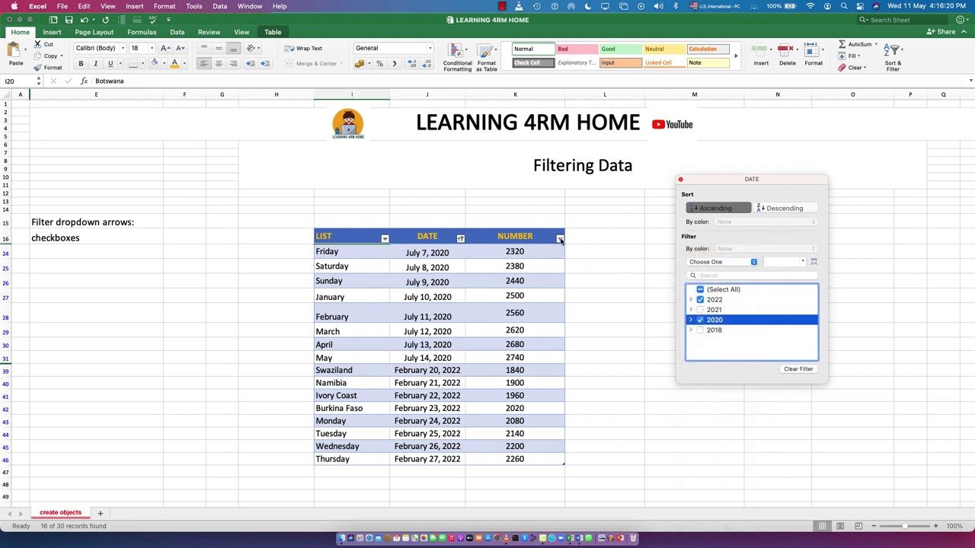
# Step: Look through the NUMBER column's list of values and sort the table by that column in ascending order
pyautogui.click(560, 240)
pyautogui.click(560, 240)
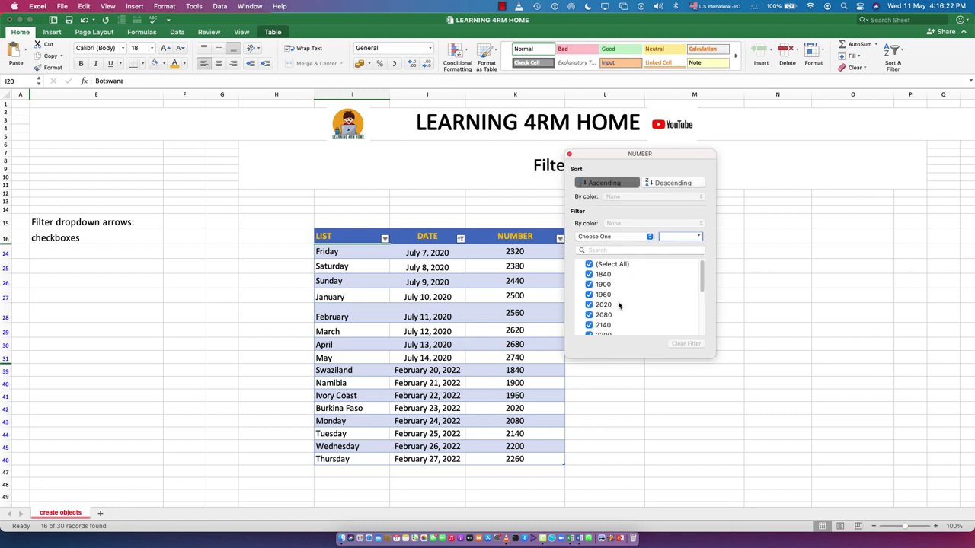
pyautogui.scroll(-3, 638, 296)
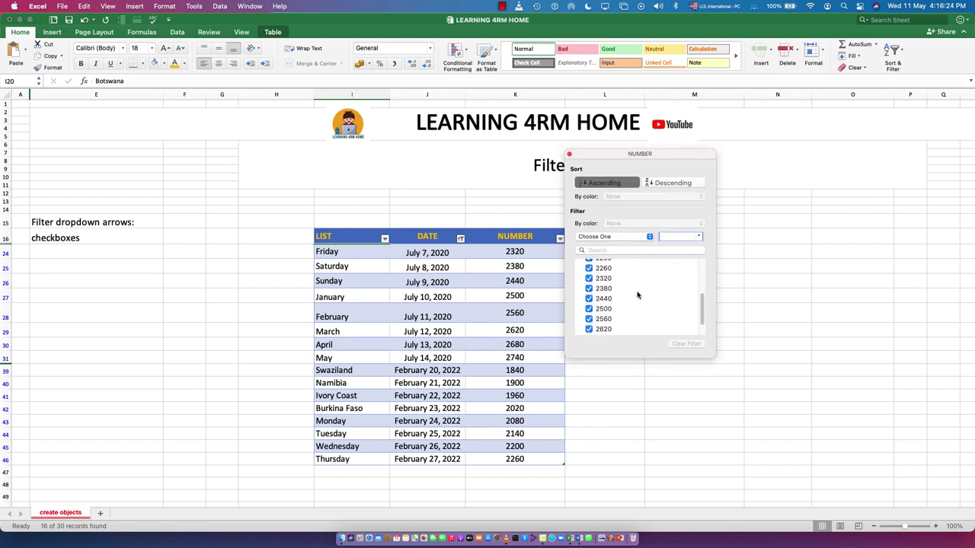
pyautogui.click(606, 184)
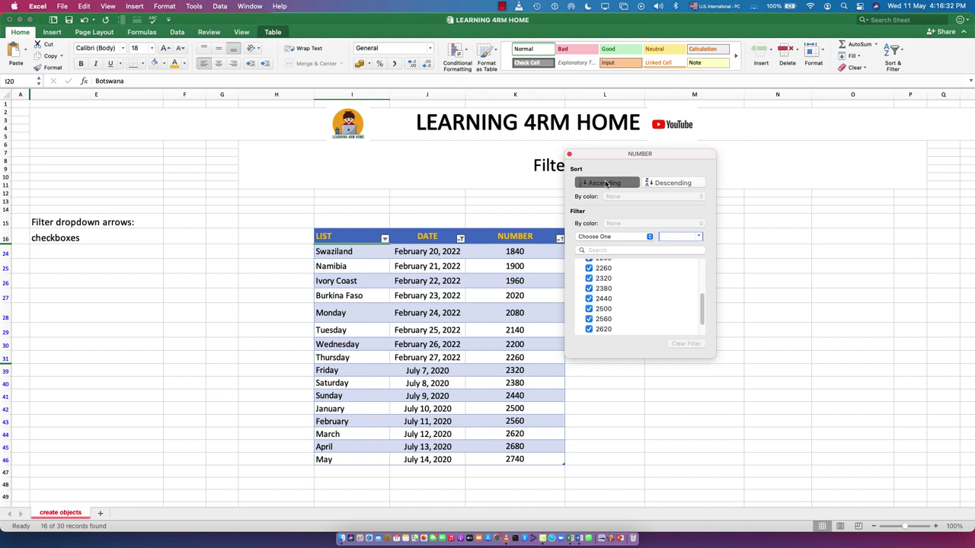
# Step: Filter the NUMBER column to values greater than 2000 and close its filter options
pyautogui.click(616, 238)
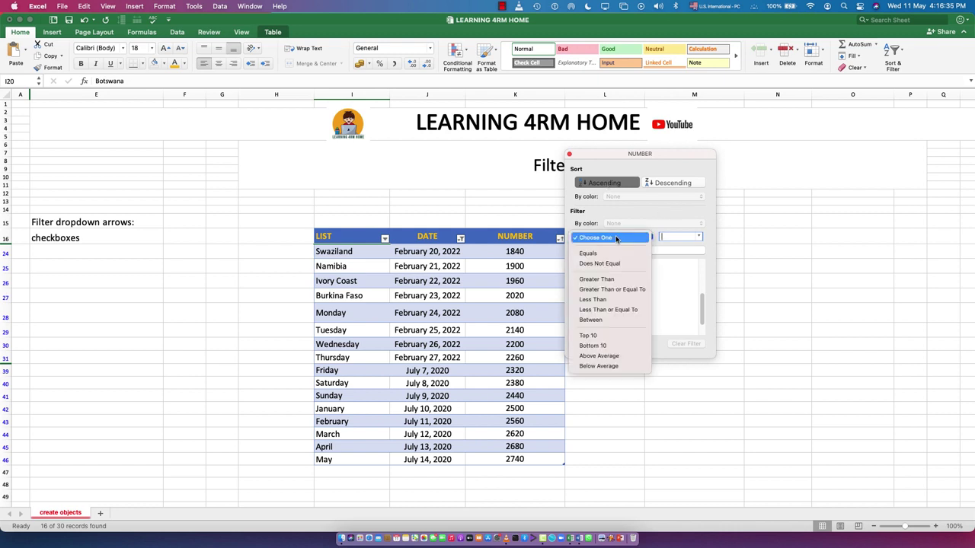
pyautogui.click(593, 280)
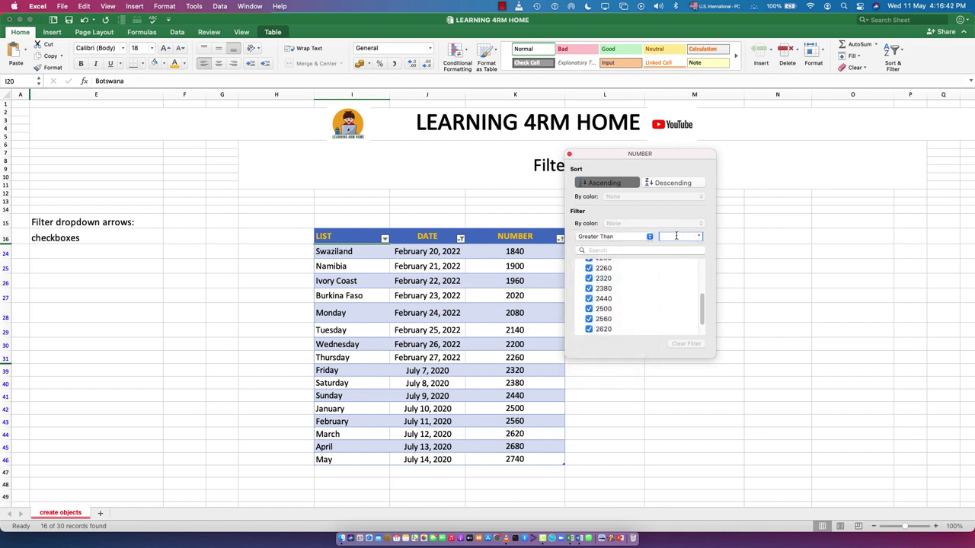
pyautogui.write('100')
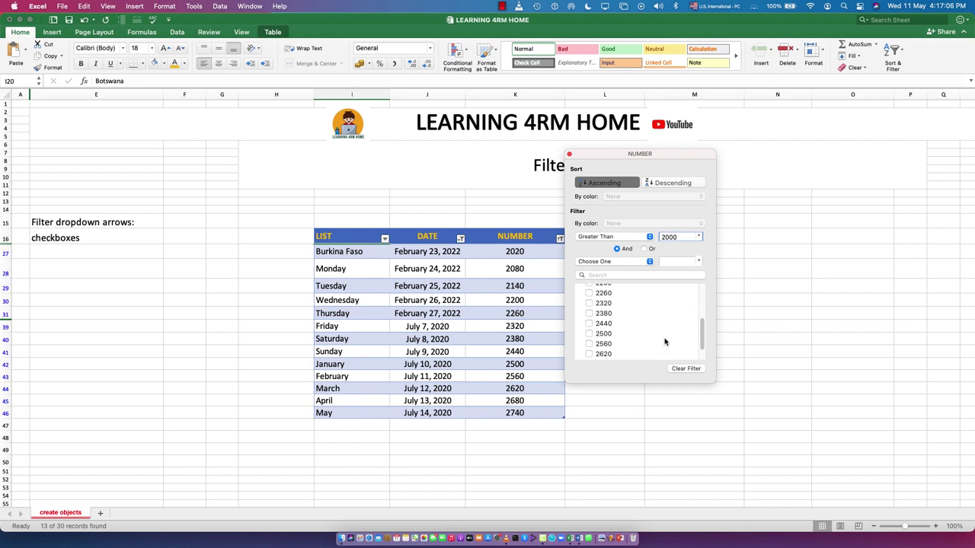
pyautogui.click(569, 155)
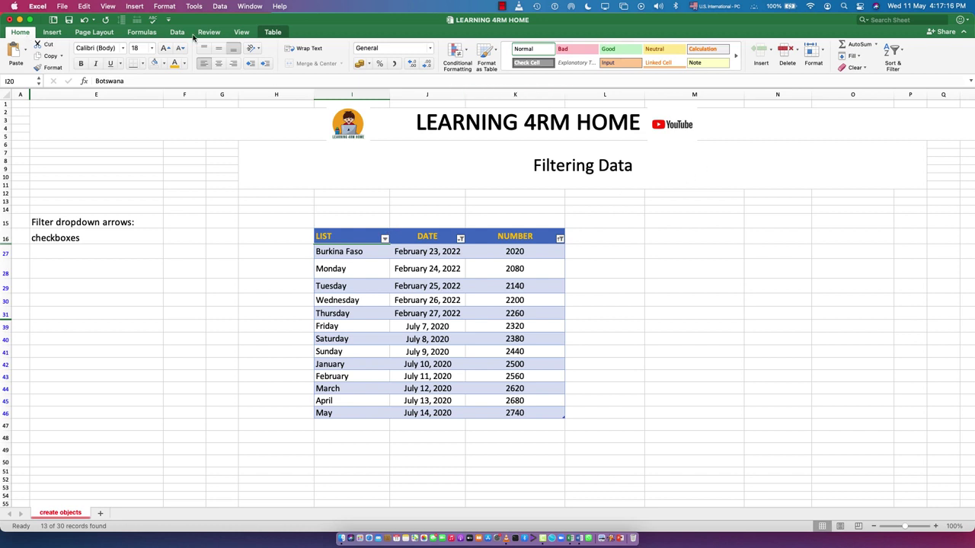
pyautogui.click(896, 52)
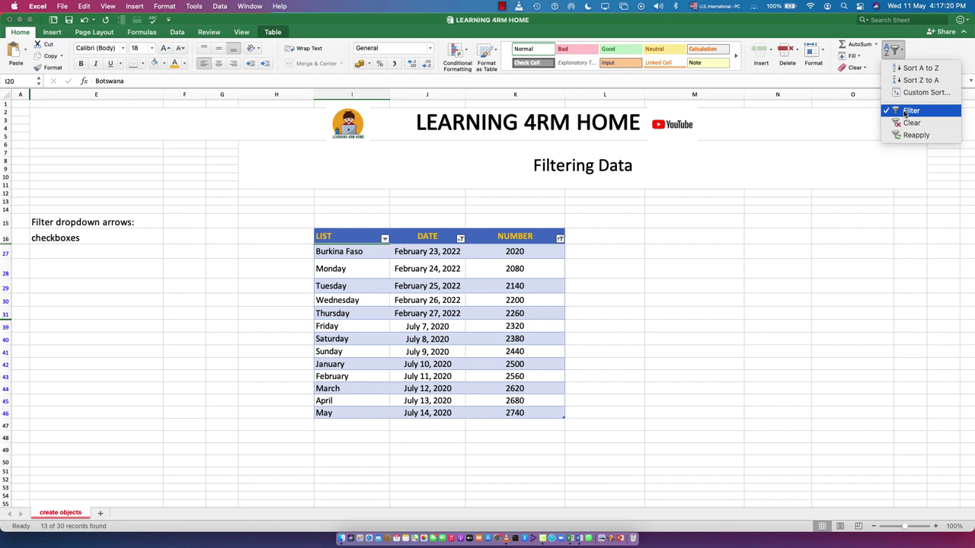
pyautogui.click(355, 313)
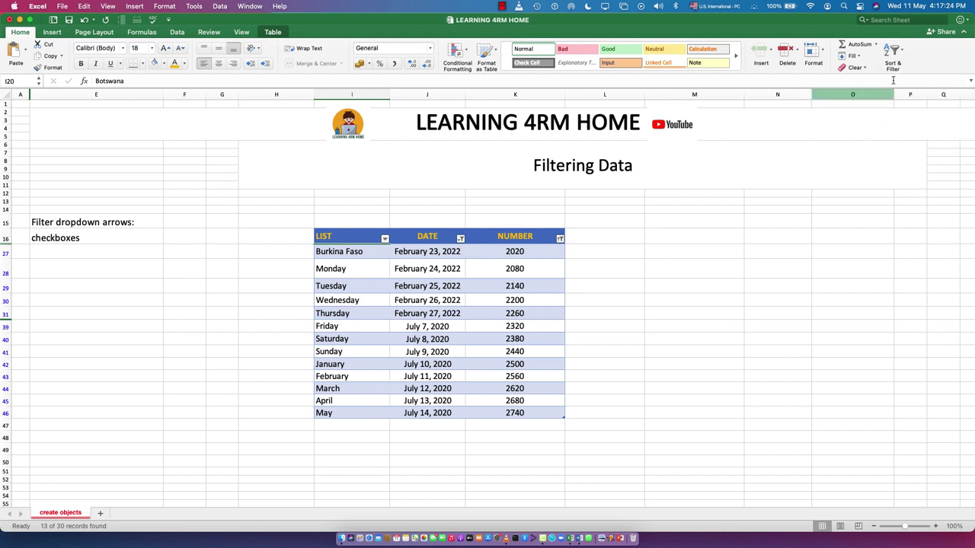
pyautogui.click(432, 339)
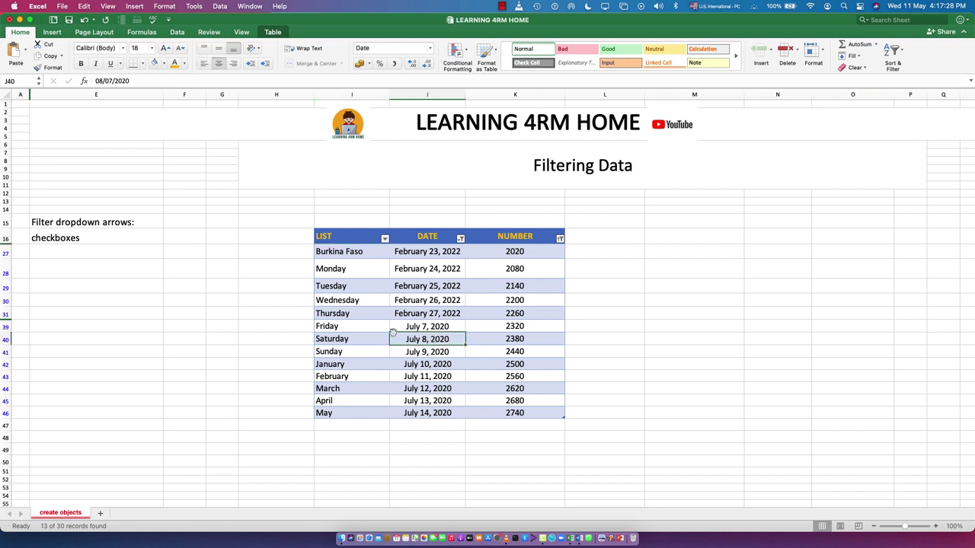
pyautogui.click(417, 321)
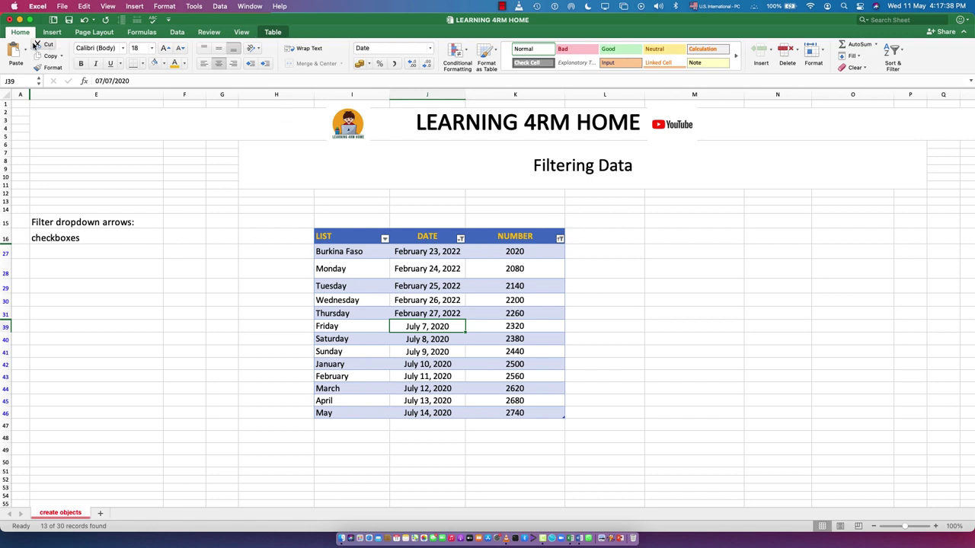
# Step: Turn the table's header filter buttons off and back on twice
pyautogui.click(272, 32)
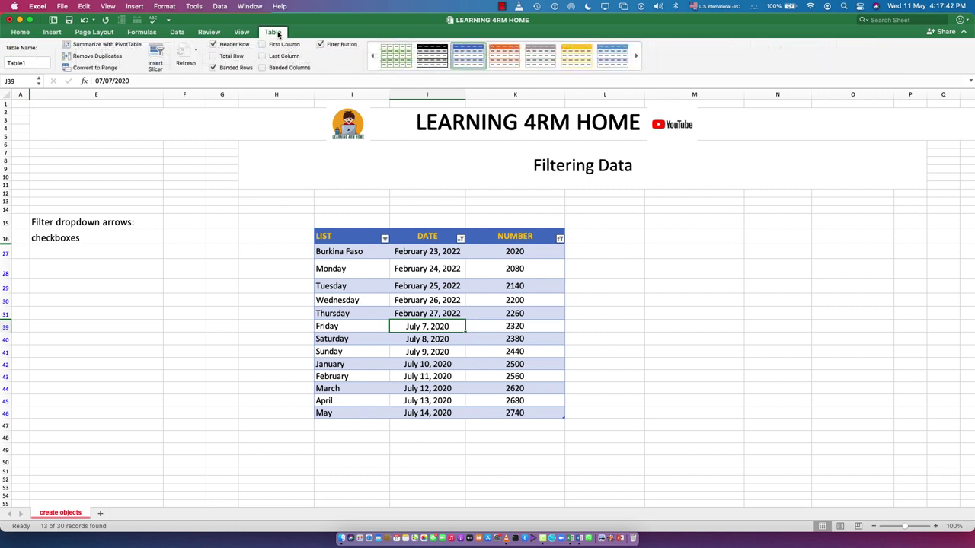
pyautogui.click(320, 45)
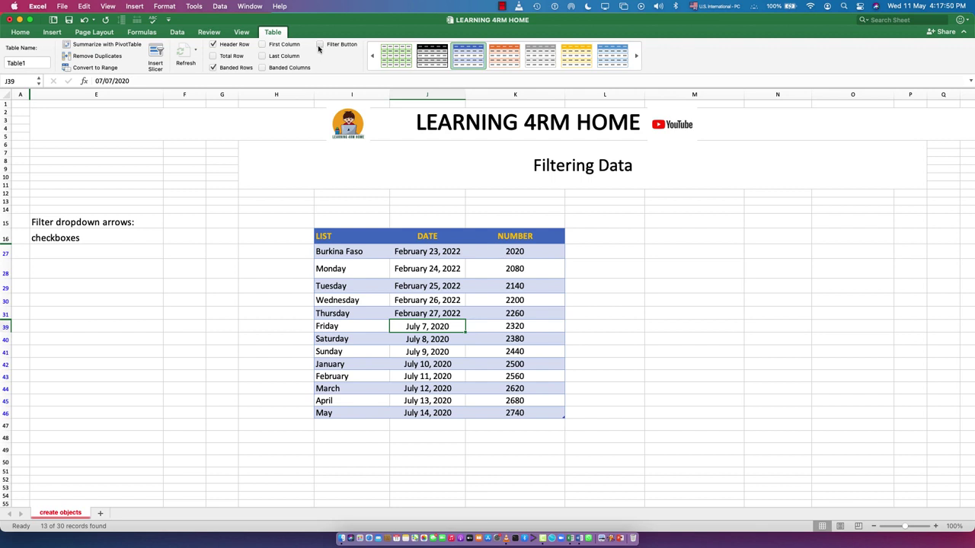
pyautogui.click(320, 45)
pyautogui.click(320, 45)
pyautogui.click(323, 47)
# Step: Clear the filter on the NUMBER column and close its filter options
pyautogui.click(560, 239)
pyautogui.click(686, 368)
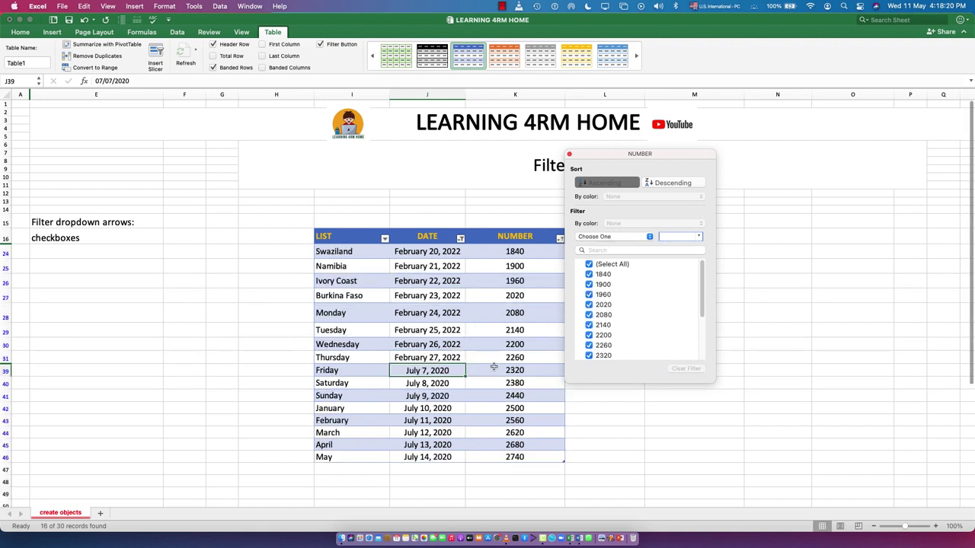
pyautogui.click(457, 299)
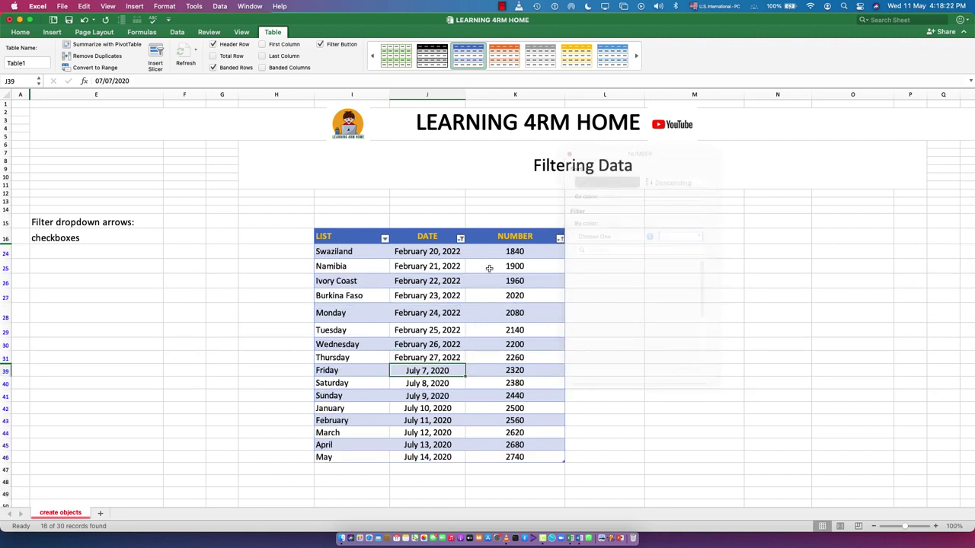
# Step: Hide and restore the table's filter buttons once more, opening the NUMBER column's filter options before and after
pyautogui.click(560, 239)
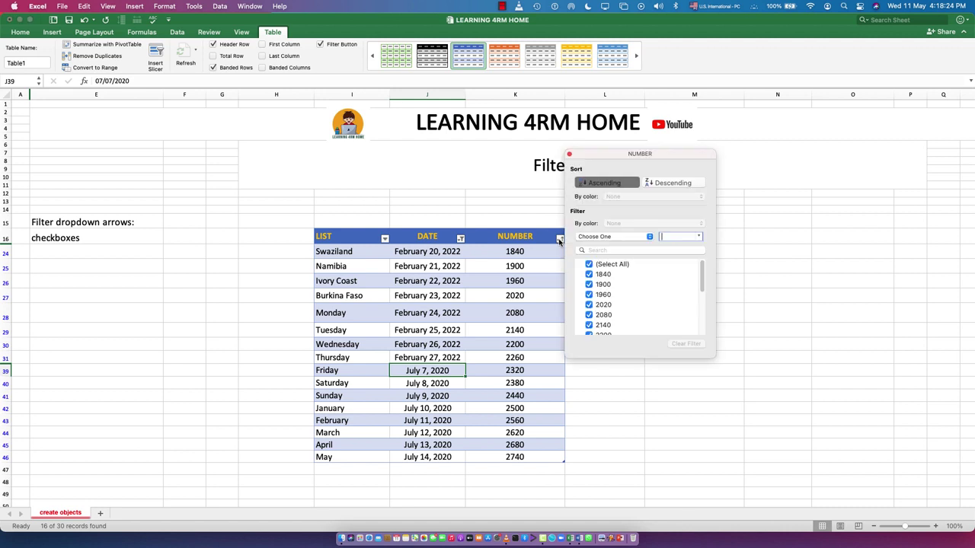
pyautogui.click(331, 46)
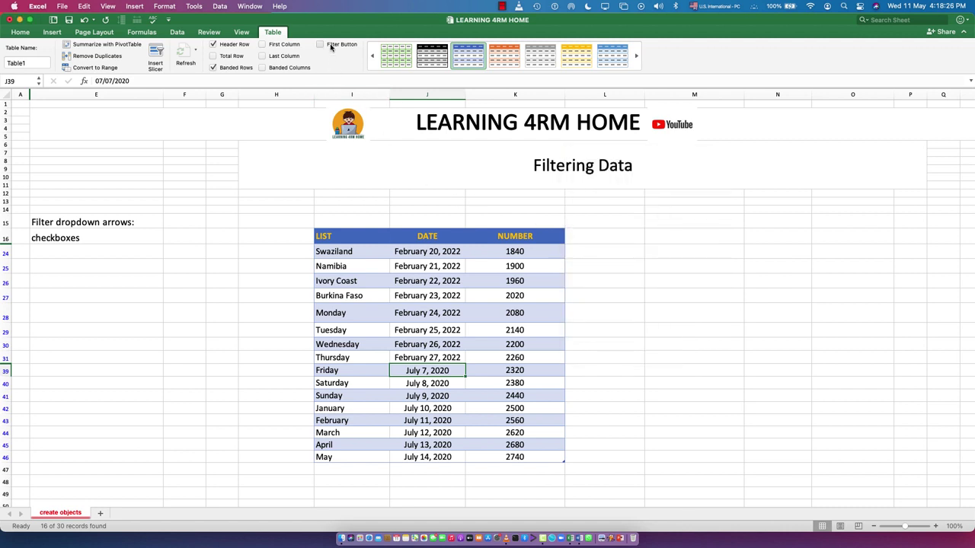
pyautogui.click(330, 45)
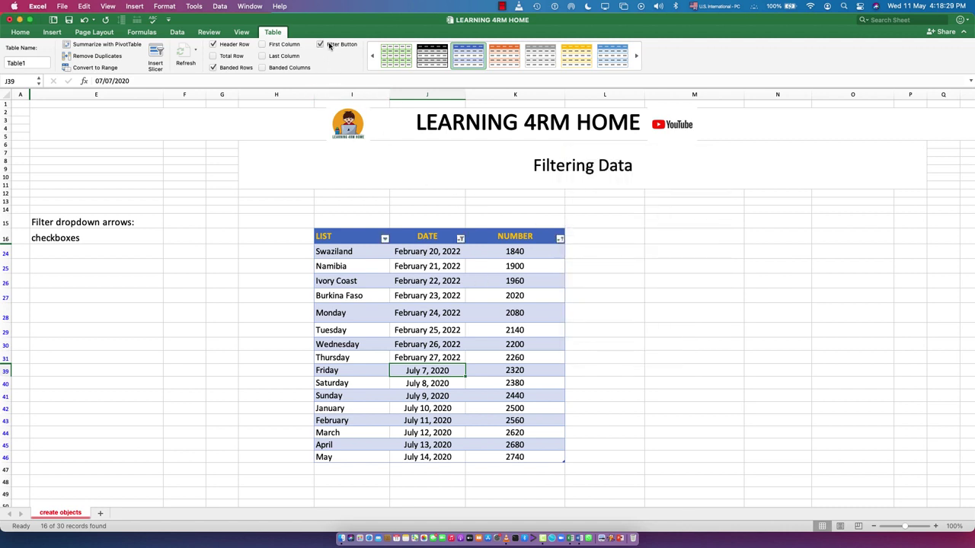
pyautogui.click(560, 239)
pyautogui.click(482, 250)
# Step: Clear the year filter on the DATE column and close its filter options
pyautogui.click(460, 239)
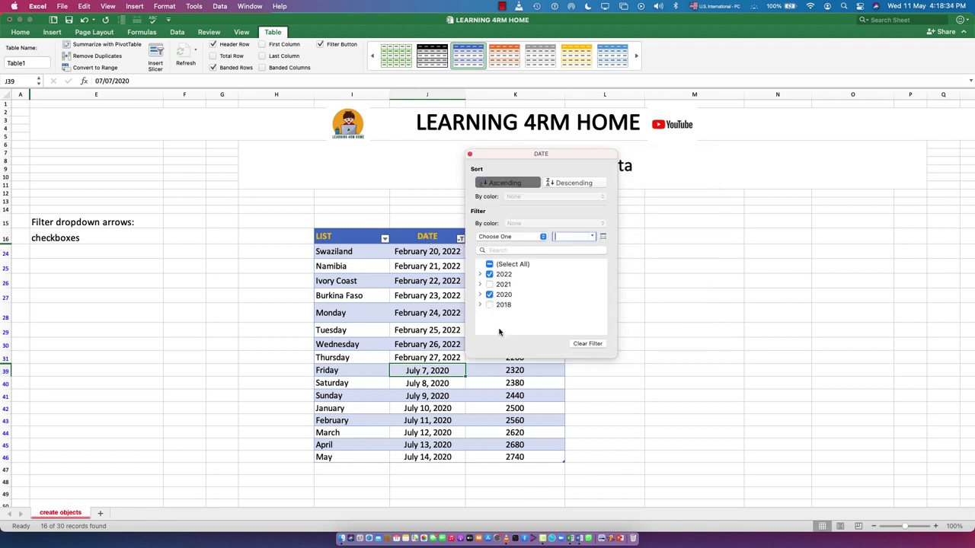
pyautogui.click(586, 343)
pyautogui.click(404, 418)
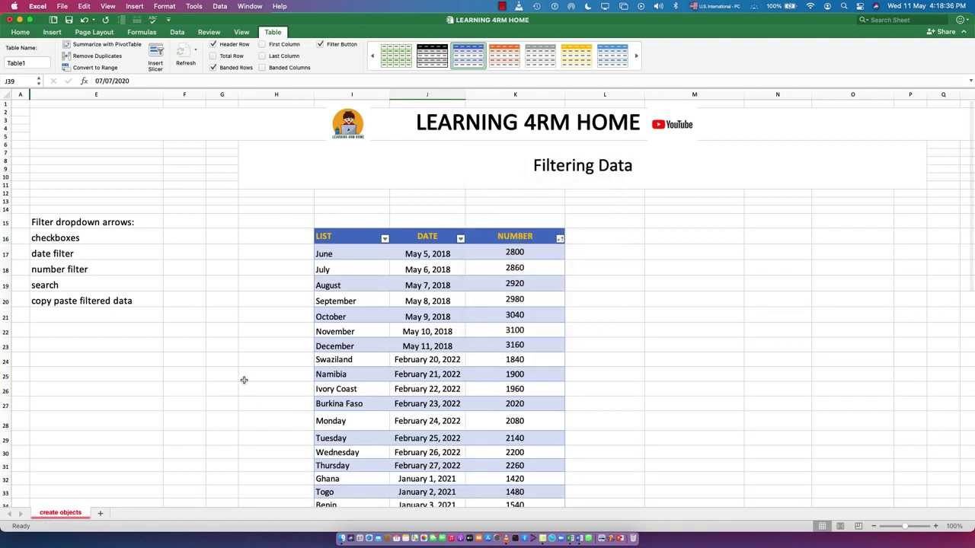
# Step: Sort the full table by the NUMBER column in ascending order and close the filter options
pyautogui.click(560, 240)
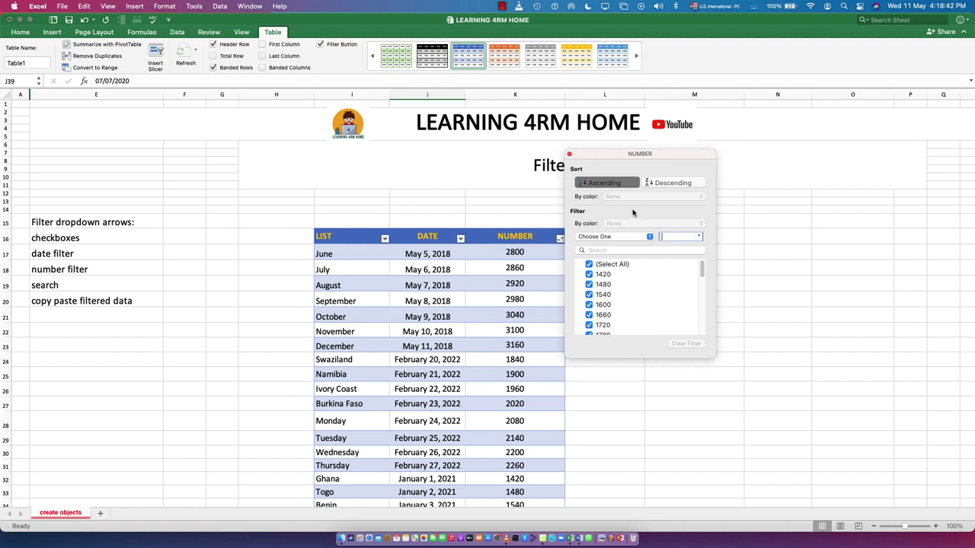
pyautogui.click(599, 182)
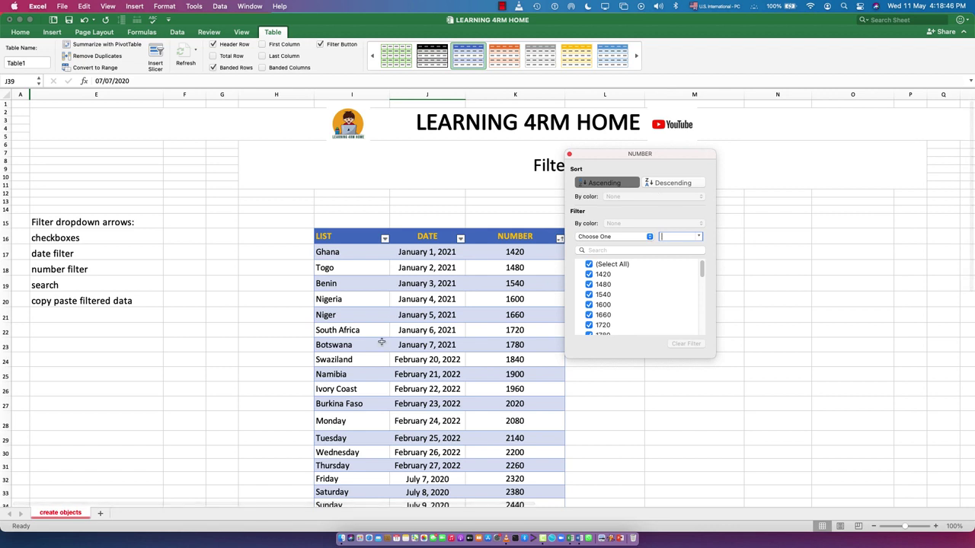
pyautogui.click(568, 156)
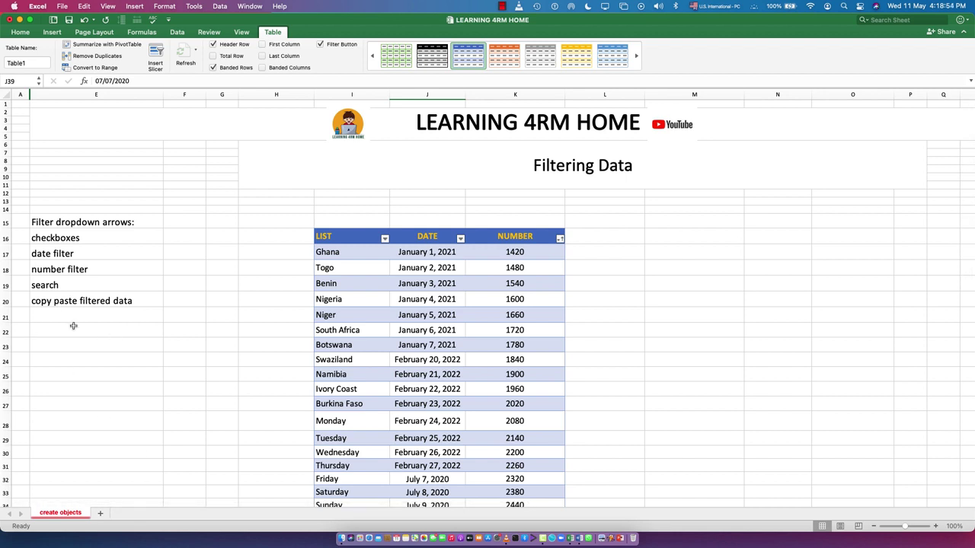
# Step: Apply a Greater Than 2000 filter to the NUMBER column and look over the remaining rows
pyautogui.click(559, 239)
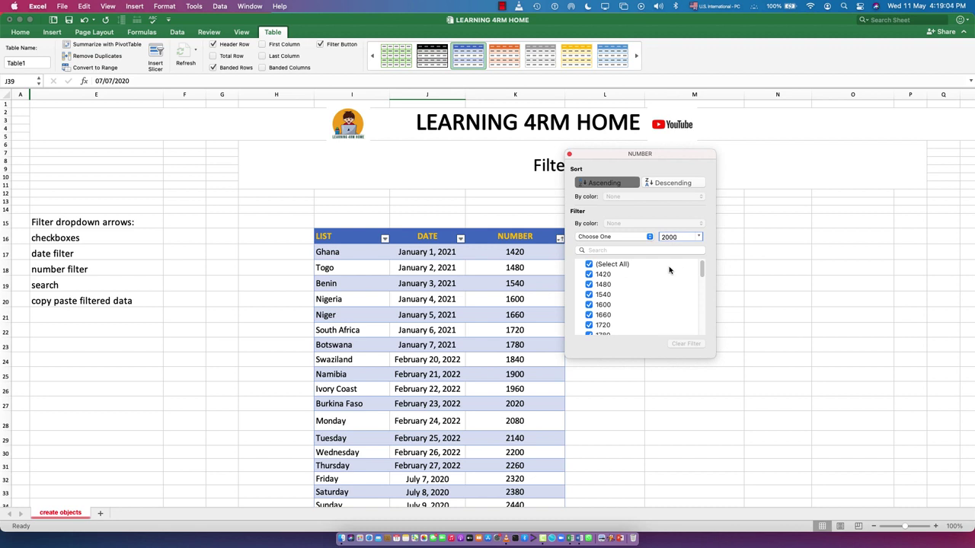
pyautogui.click(600, 236)
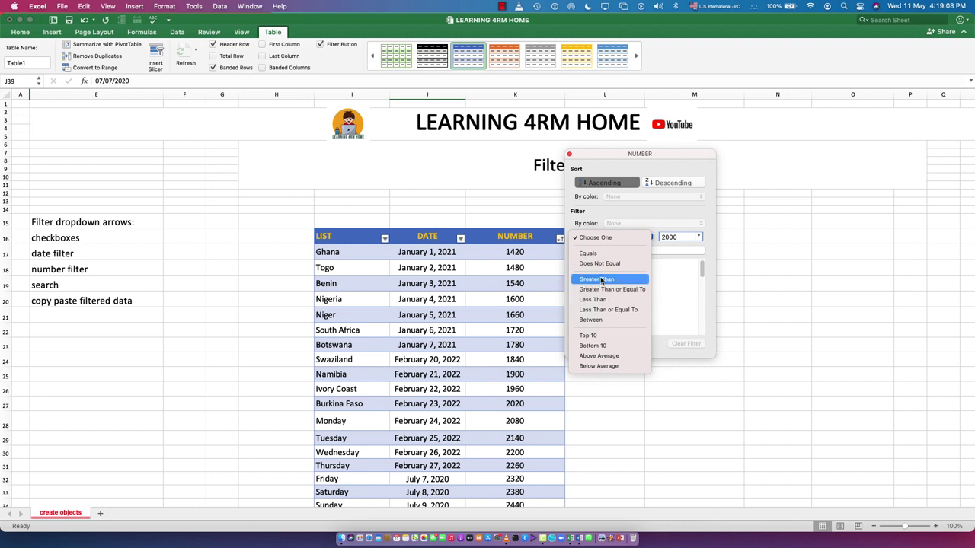
pyautogui.click(601, 280)
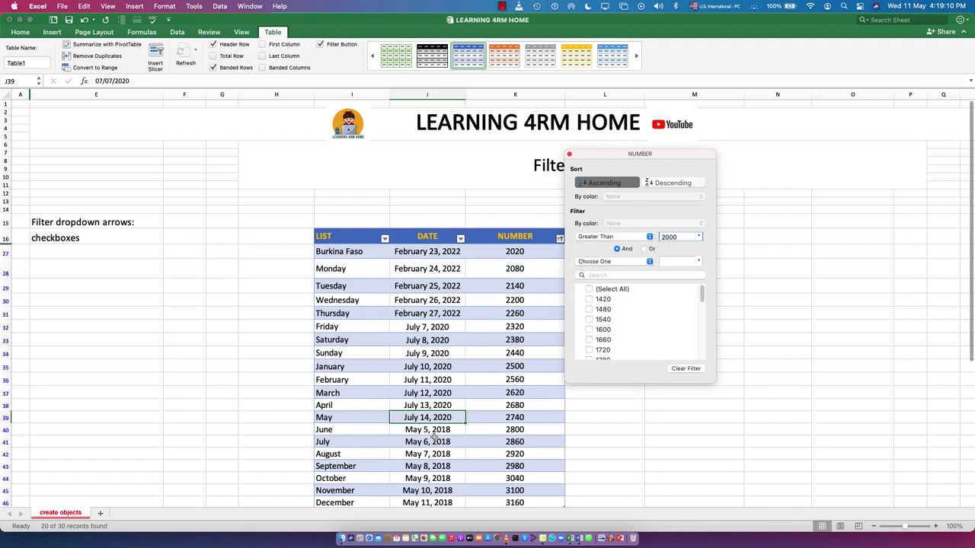
pyautogui.scroll(-5, 450, 430)
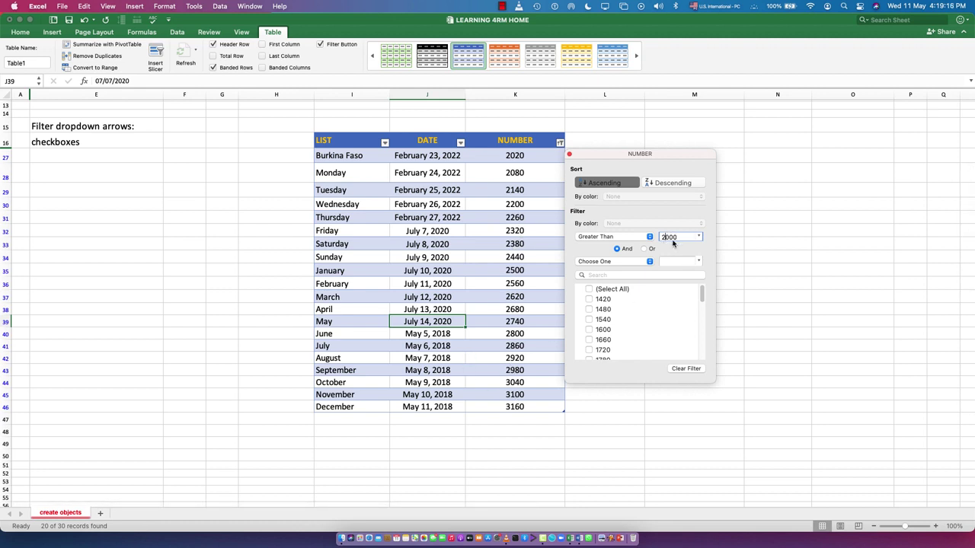
# Step: Change the NUMBER column's Greater Than filter value to 3000 and close the filter options
pyautogui.press('BackSpace')
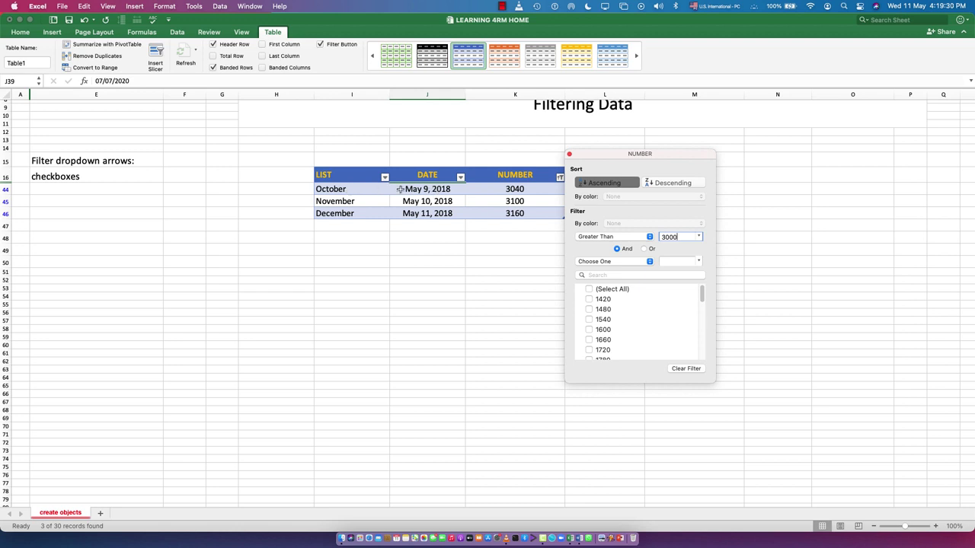
pyautogui.click(359, 190)
# Step: Copy all filtered table rows, October to December, and paste them beside the table starting at cell M45
pyautogui.click(357, 188)
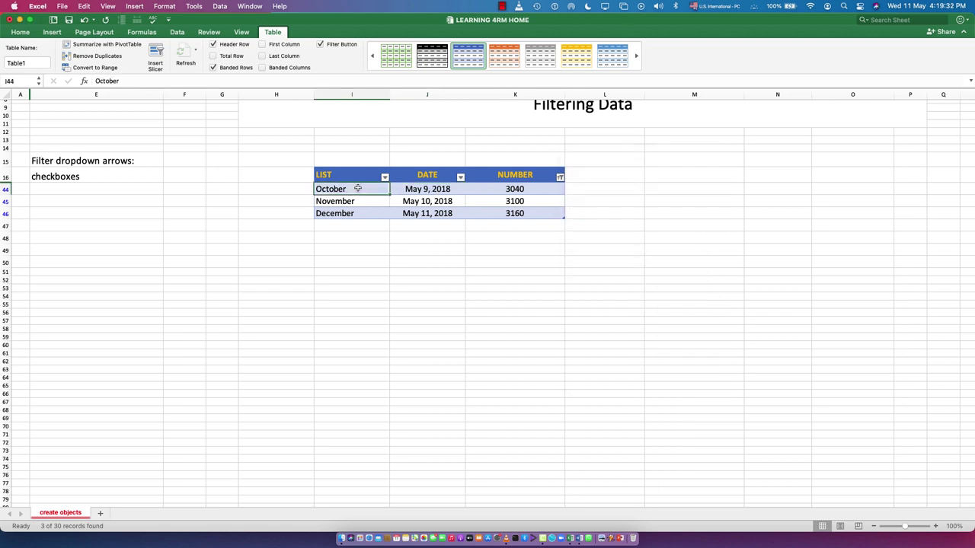
pyautogui.press('super+a')
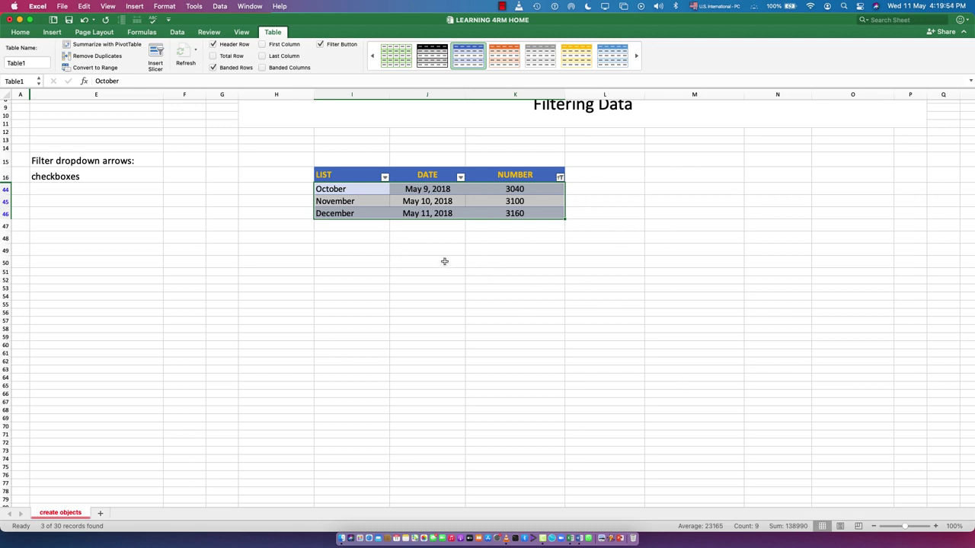
pyautogui.rightClick(426, 202)
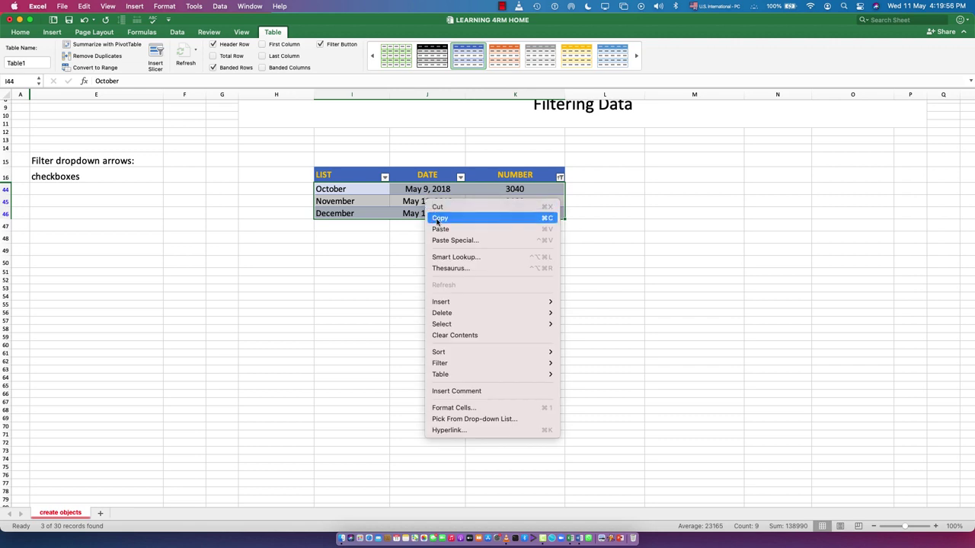
pyautogui.click(438, 219)
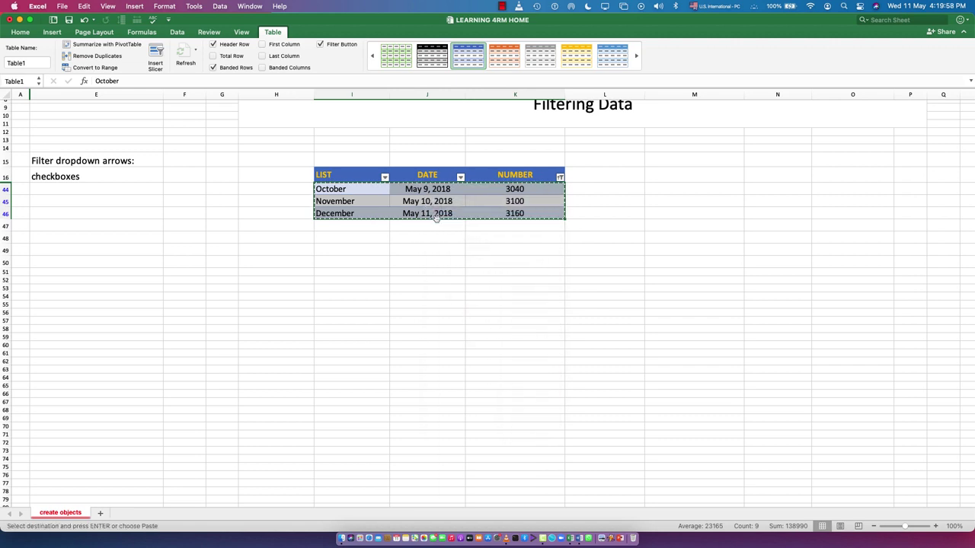
pyautogui.click(719, 200)
pyautogui.rightClick(715, 201)
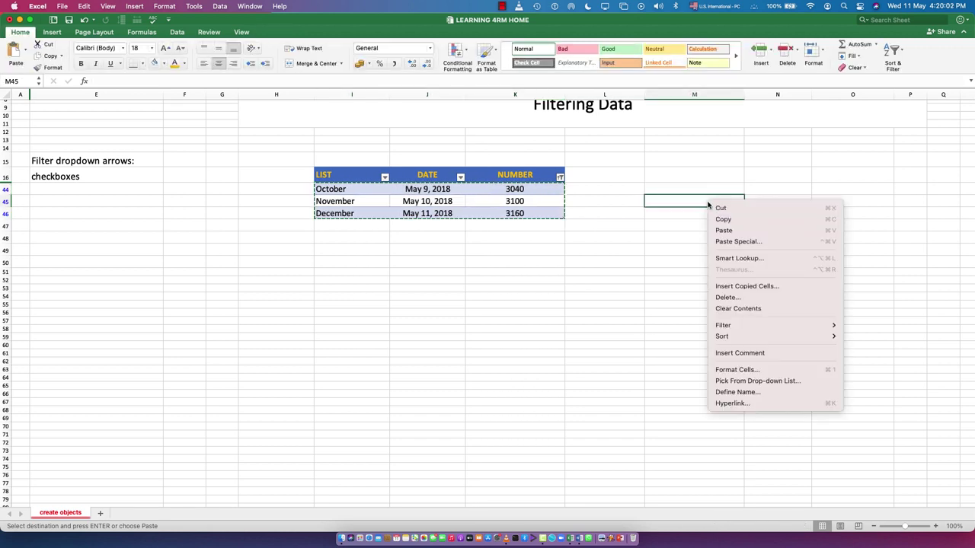
pyautogui.click(723, 230)
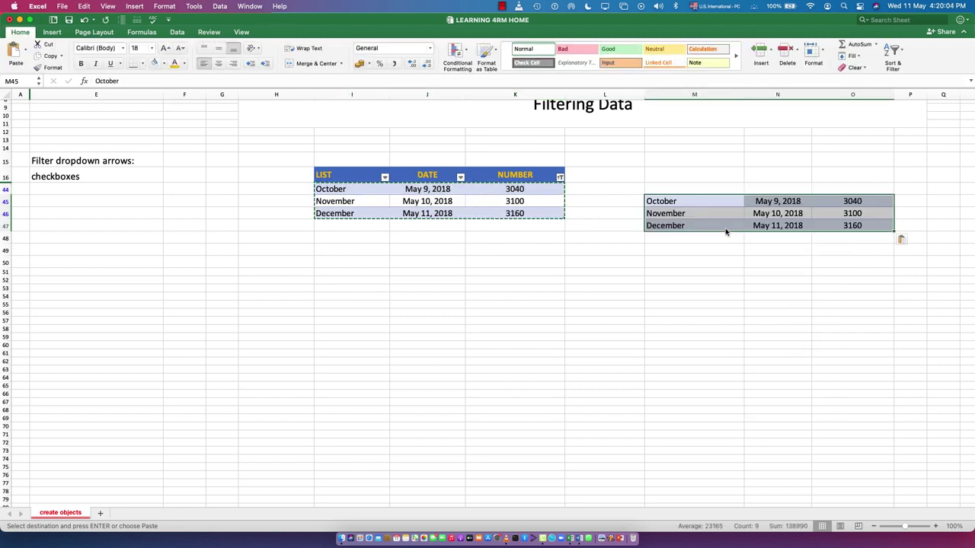
pyautogui.click(747, 283)
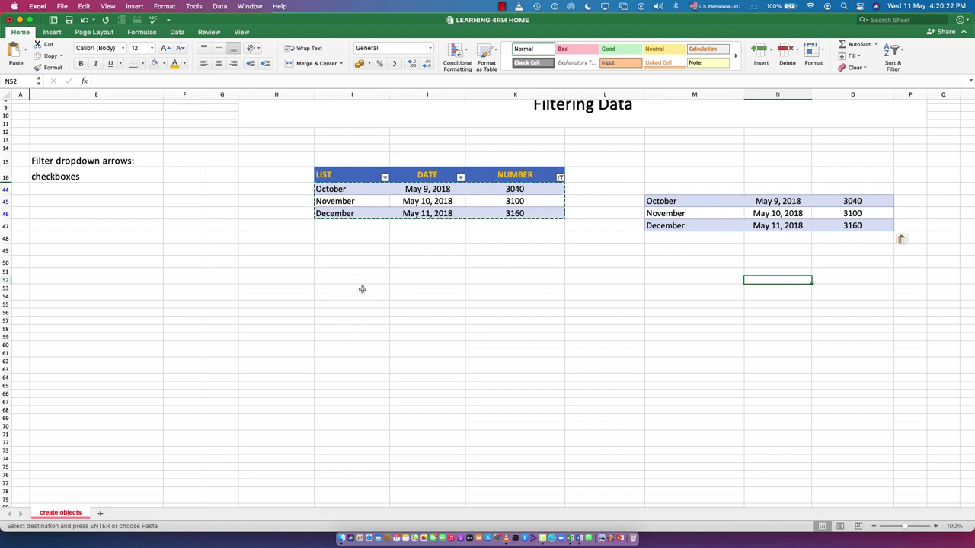
# Step: Clear the Greater Than filter on the NUMBER column and close its filter options
pyautogui.scroll(3, 389, 306)
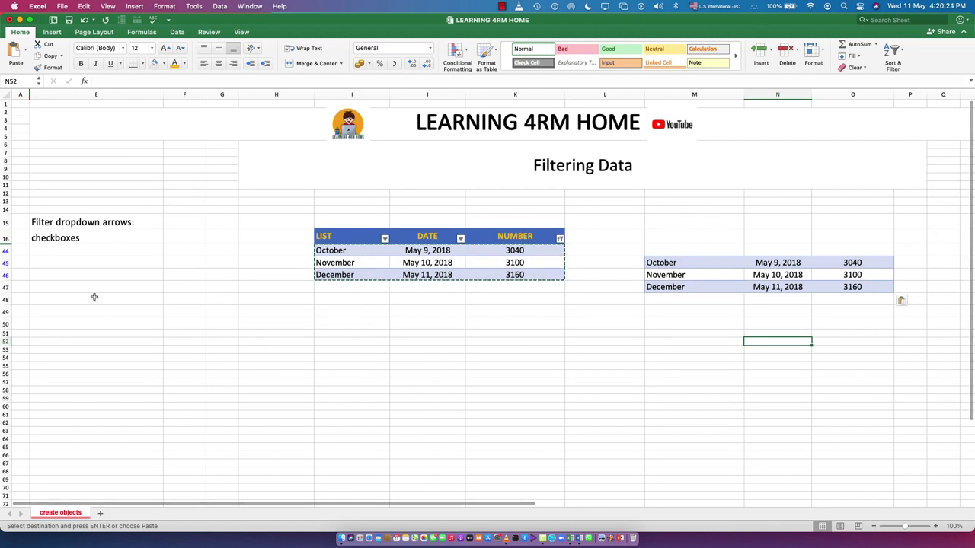
pyautogui.click(560, 239)
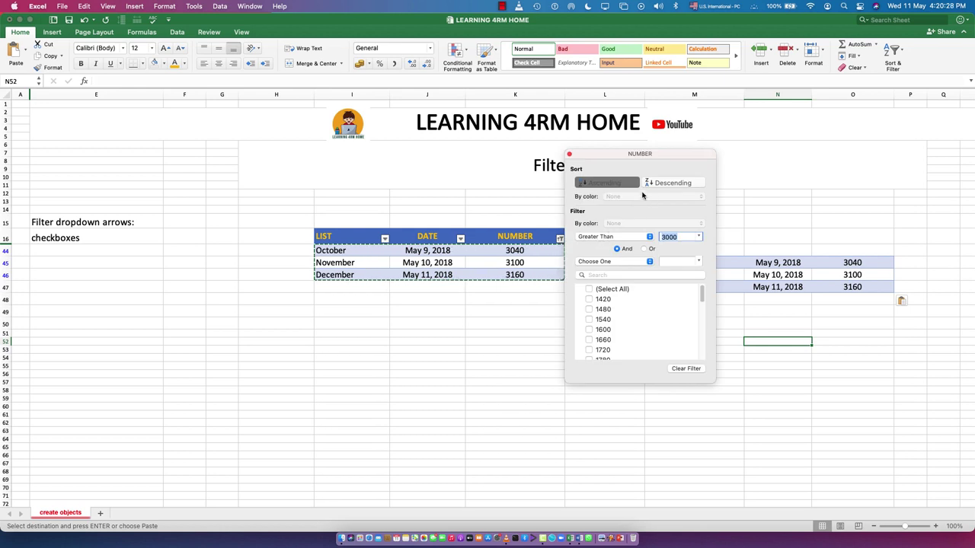
pyautogui.click(684, 370)
pyautogui.click(157, 304)
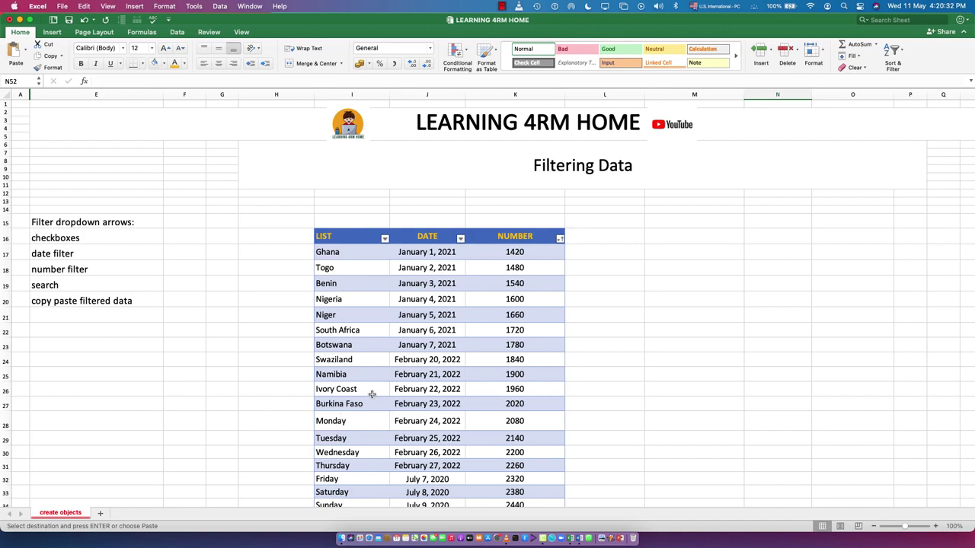